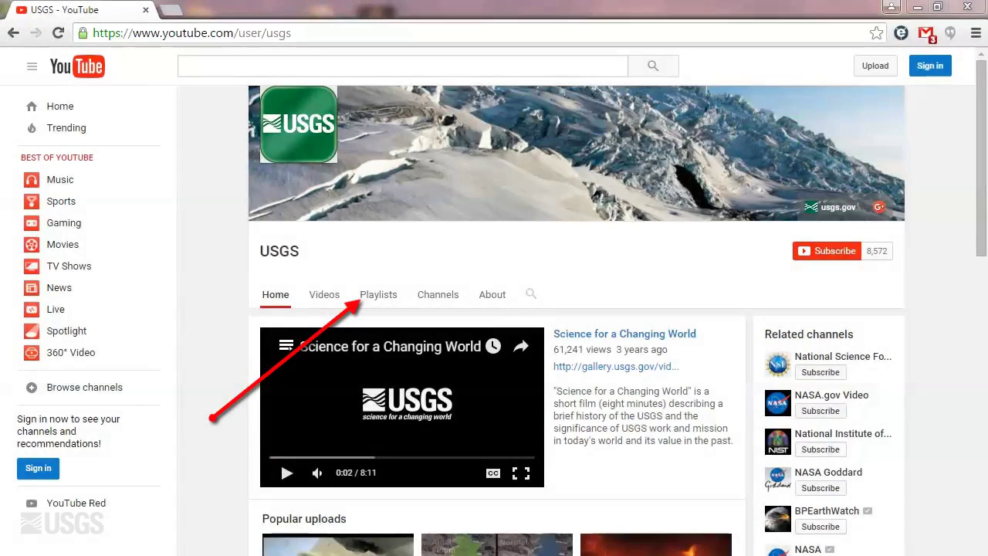
# Play the USGS HydroTube Training playlist from the channel's Playlists tab, starting at its first video
pyautogui.click(378, 294)
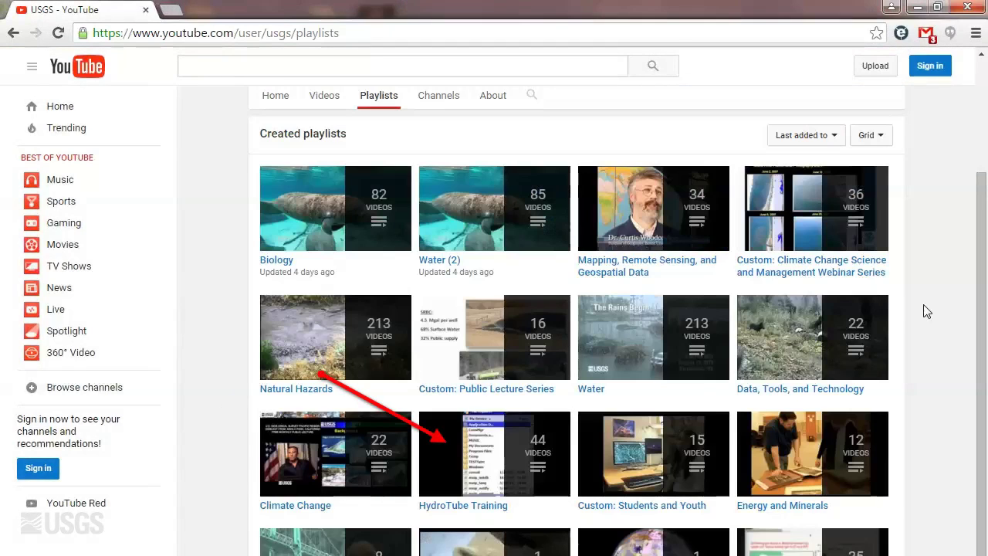
pyautogui.click(465, 476)
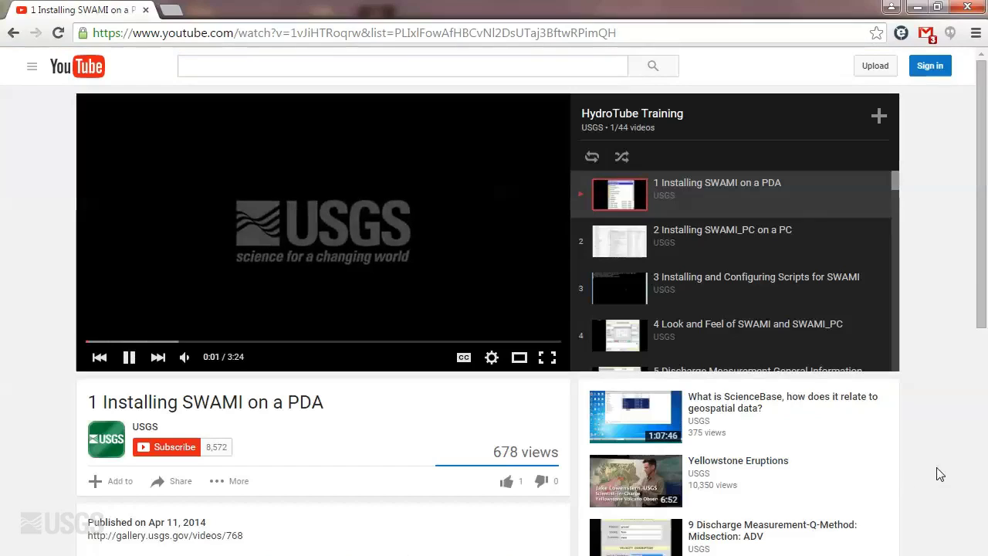
pyautogui.scroll(-3, 894, 187)
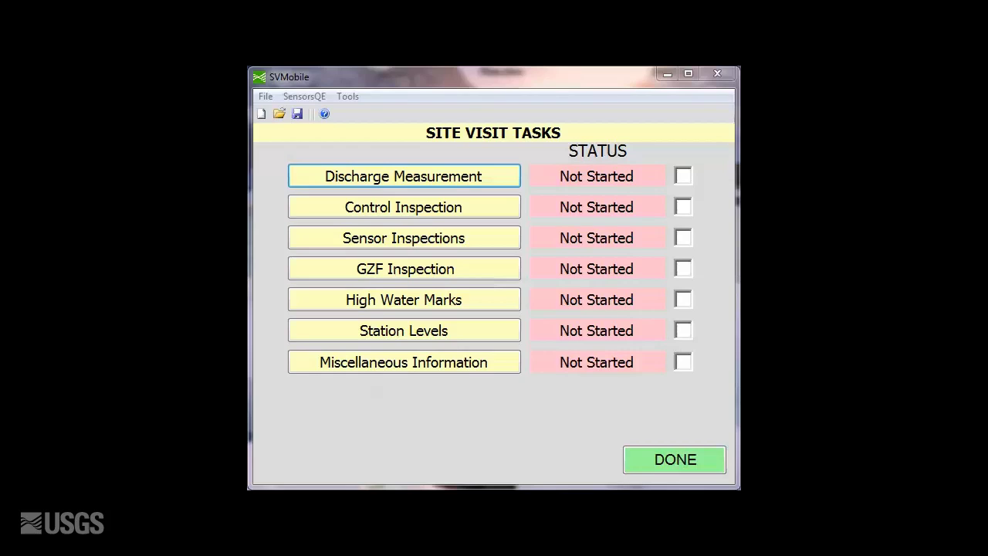
# Start the discharge measurement task and create a new channel named Main
pyautogui.click(469, 178)
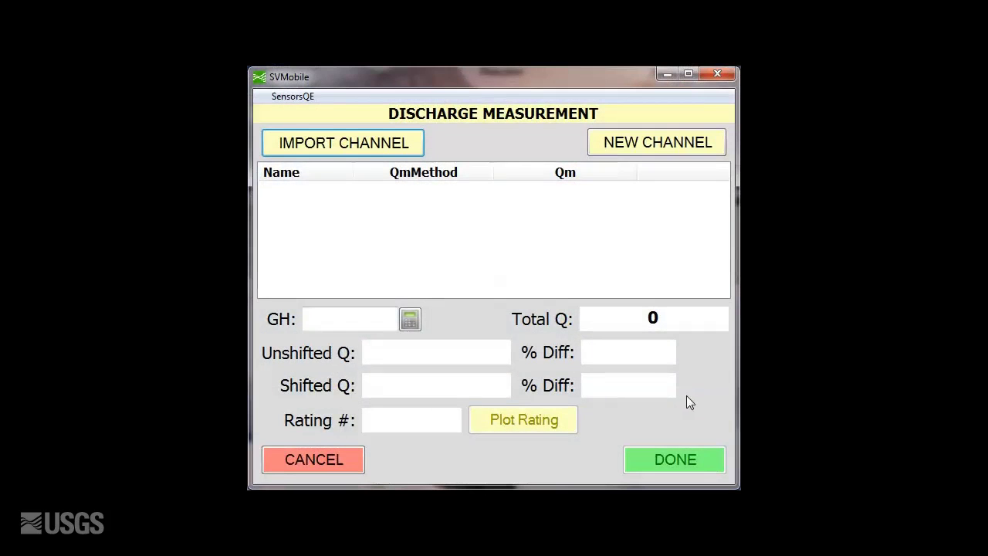
pyautogui.click(665, 147)
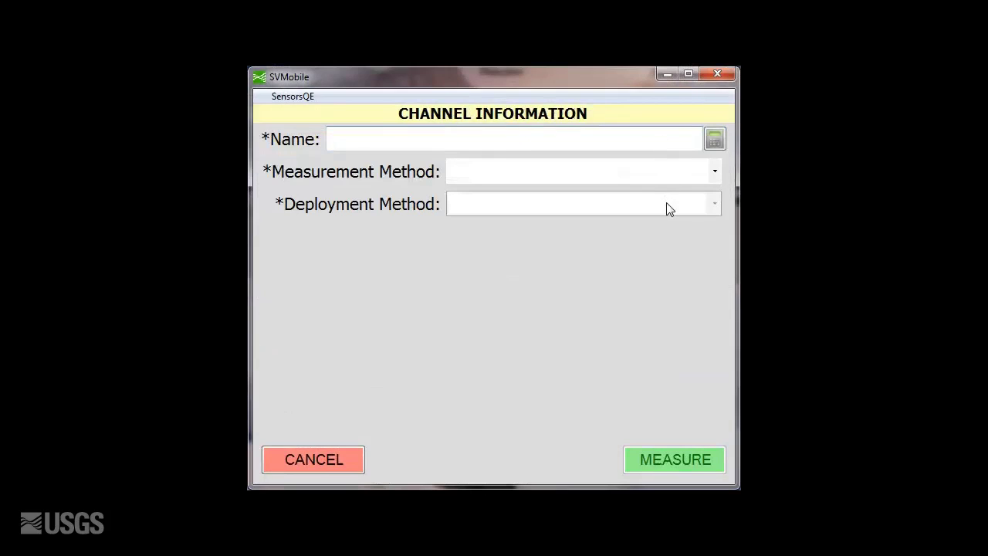
pyautogui.write('Main')
# Set the channel to Midsection measurement, Cableway deployment and ADCP velocity
pyautogui.click(572, 173)
pyautogui.click(570, 234)
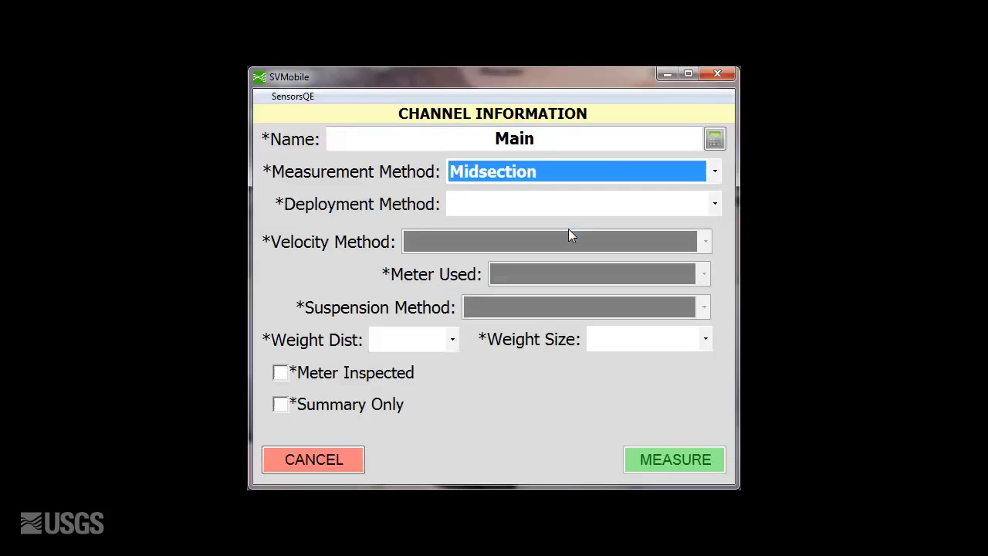
pyautogui.click(576, 207)
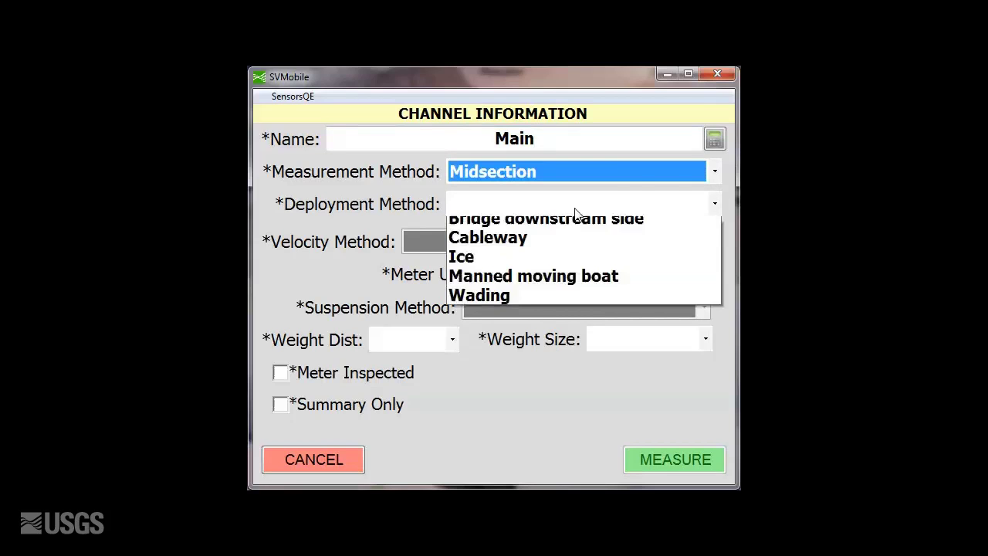
pyautogui.click(570, 265)
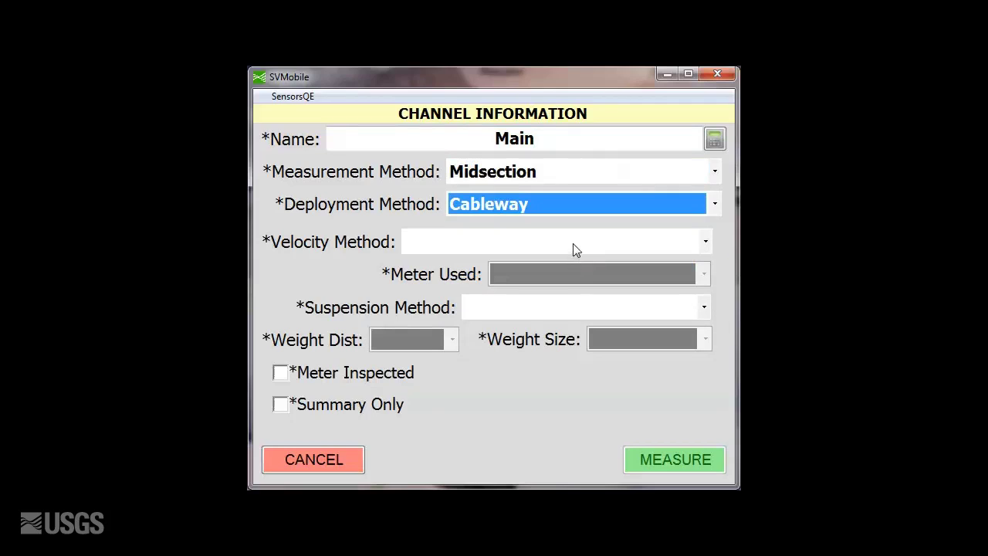
pyautogui.click(573, 243)
pyautogui.click(573, 261)
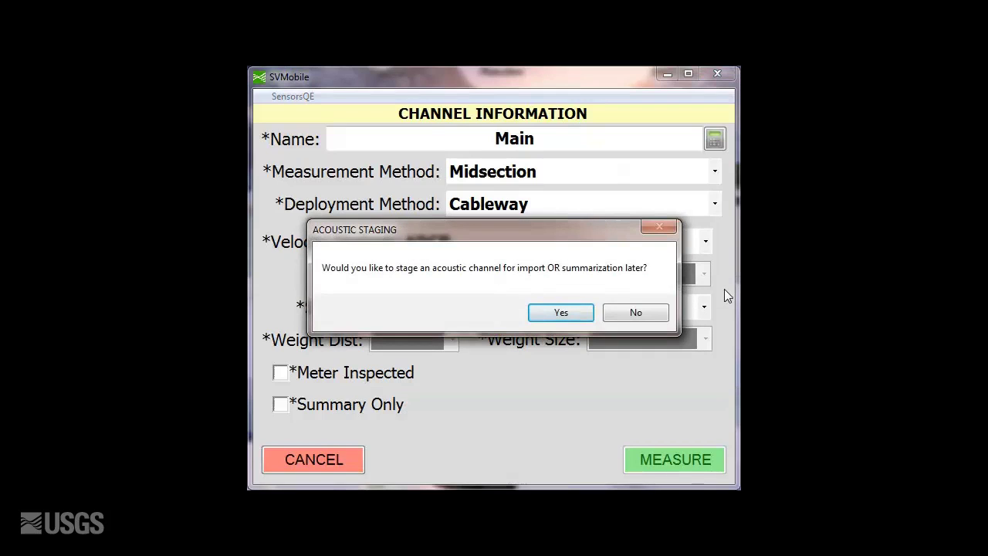
# Confirm acoustic staging and record time synchronized YES at 07:06:00, instrument tested and compass cal/eval YES
pyautogui.click(560, 311)
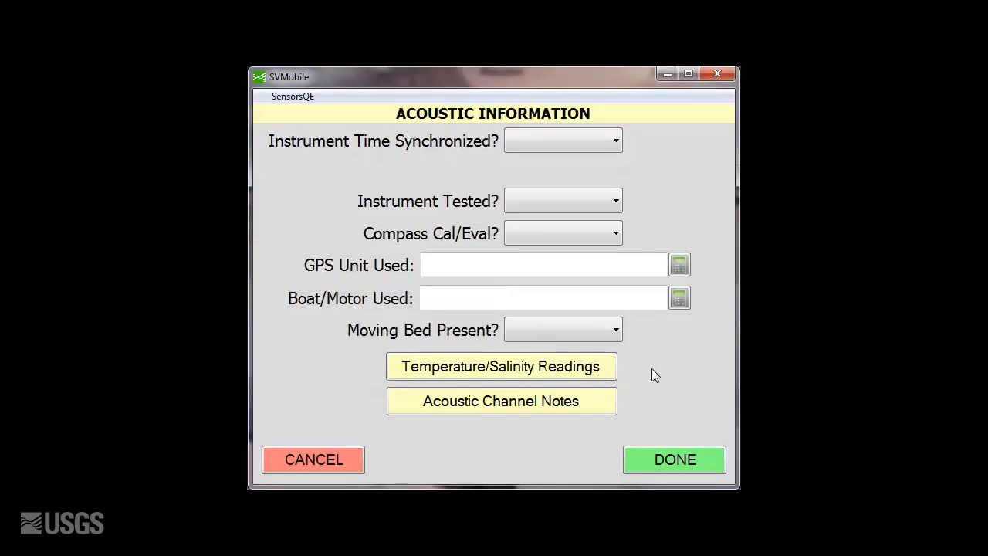
pyautogui.click(574, 141)
pyautogui.click(569, 162)
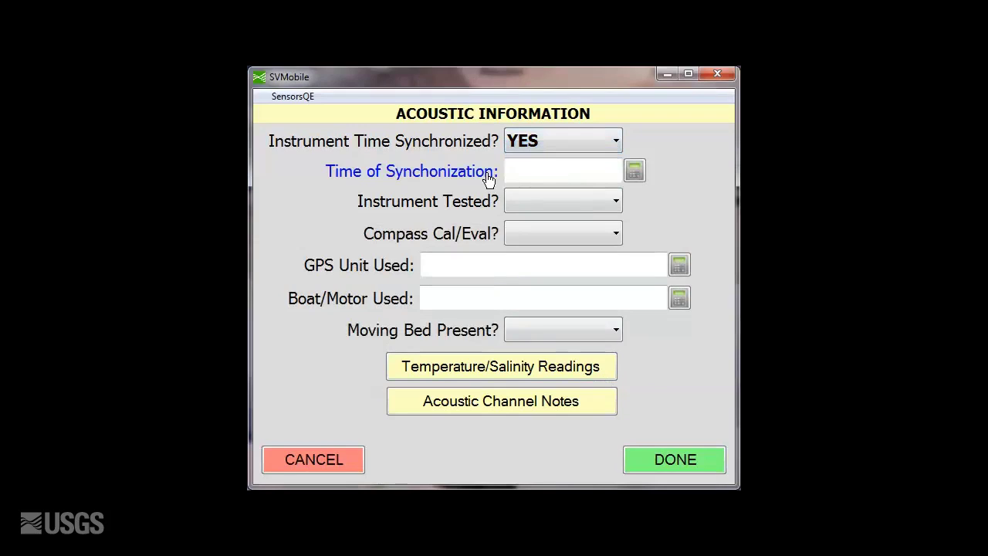
pyautogui.click(487, 175)
pyautogui.click(594, 198)
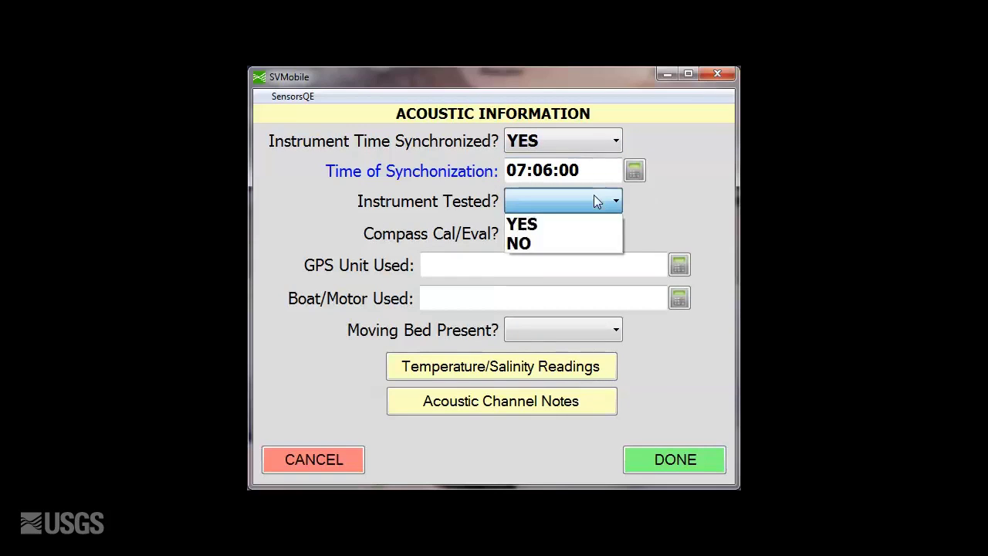
pyautogui.click(592, 219)
pyautogui.click(610, 235)
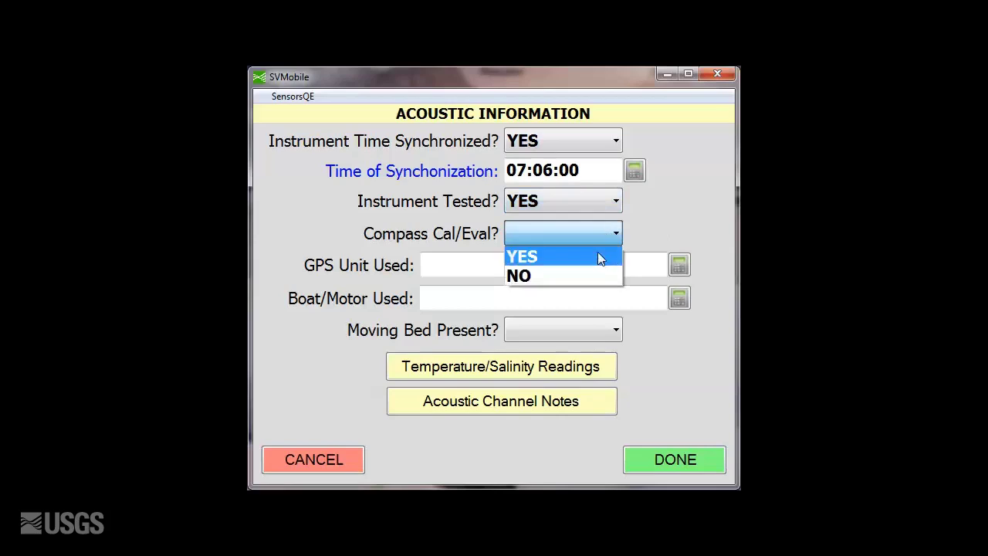
pyautogui.click(594, 254)
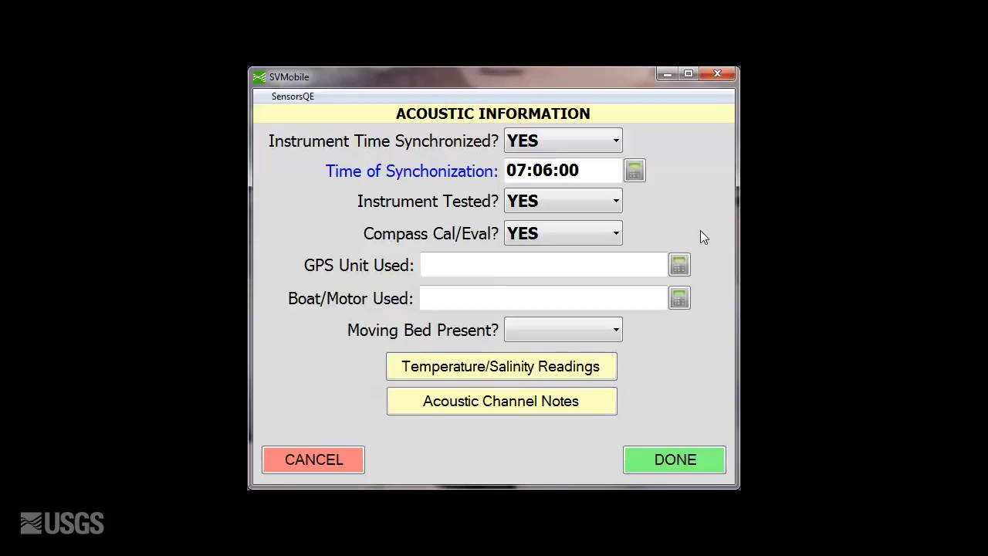
# Add a 07:06:00 temperature reading of 54.2 instrument and 55.0 verification in °F
pyautogui.click(584, 371)
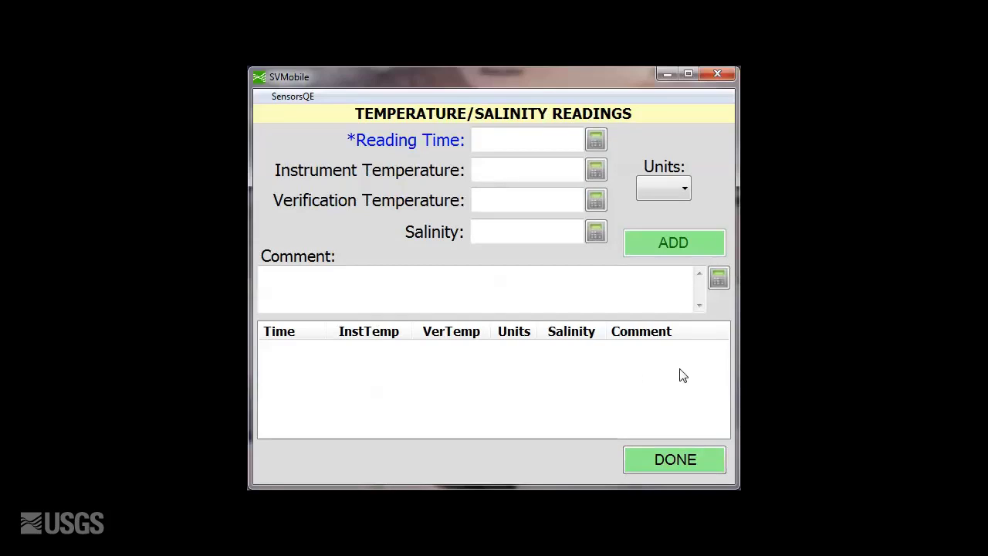
pyautogui.click(438, 150)
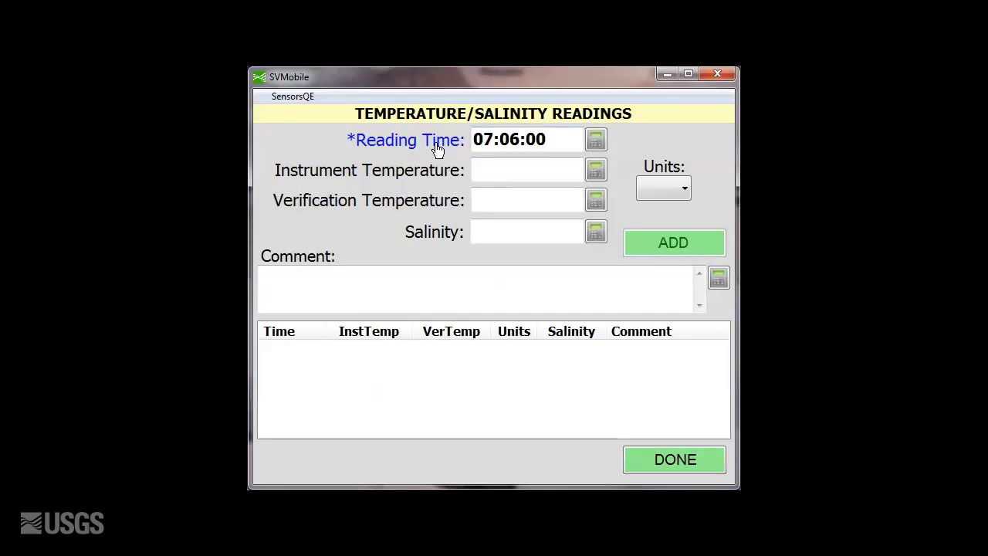
pyautogui.click(520, 171)
pyautogui.write('54.2')
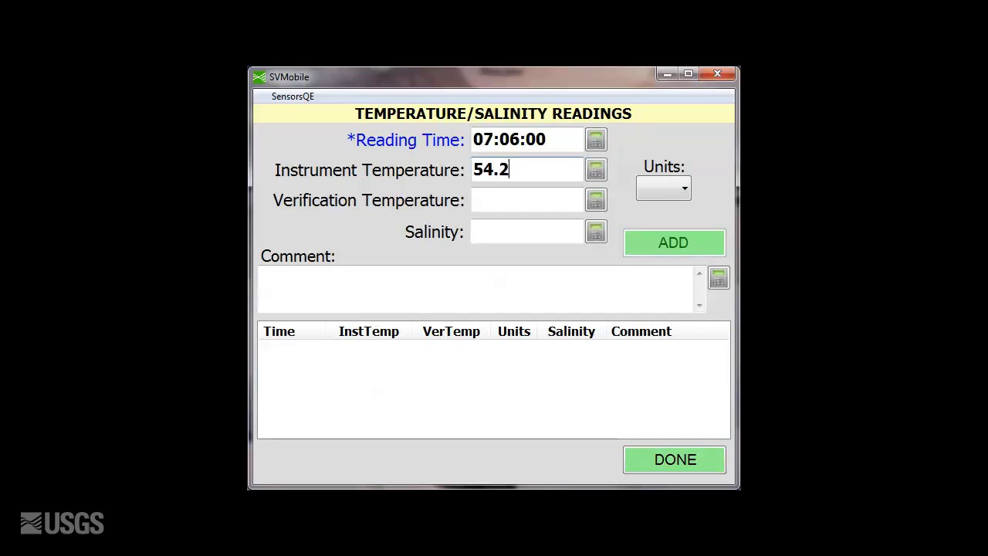
pyautogui.click(545, 197)
pyautogui.write('55.0')
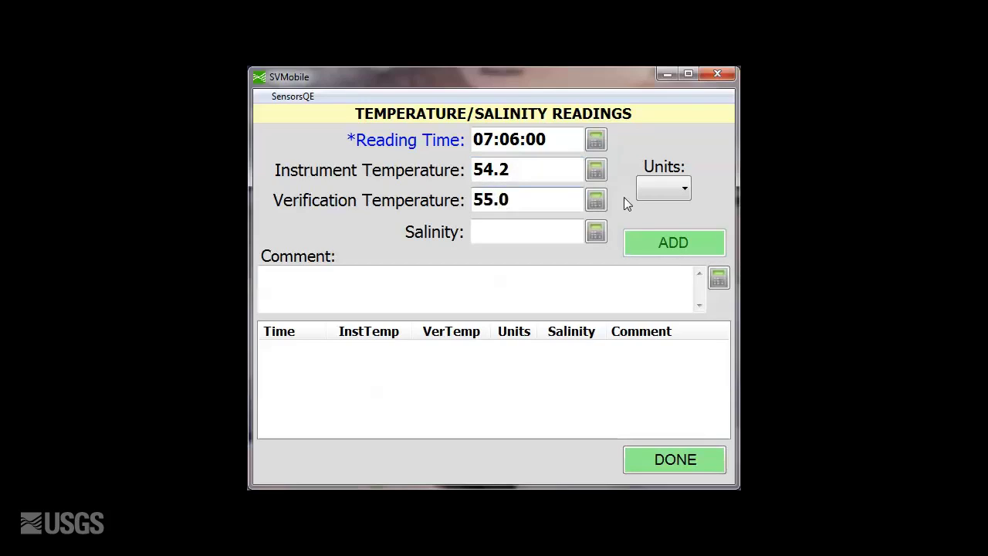
pyautogui.click(645, 188)
pyautogui.click(645, 214)
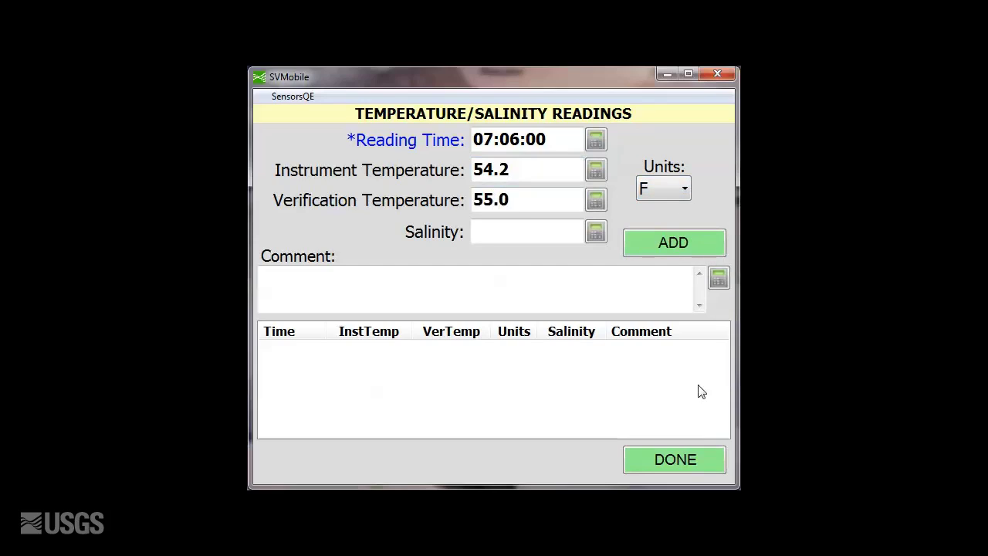
pyautogui.click(699, 244)
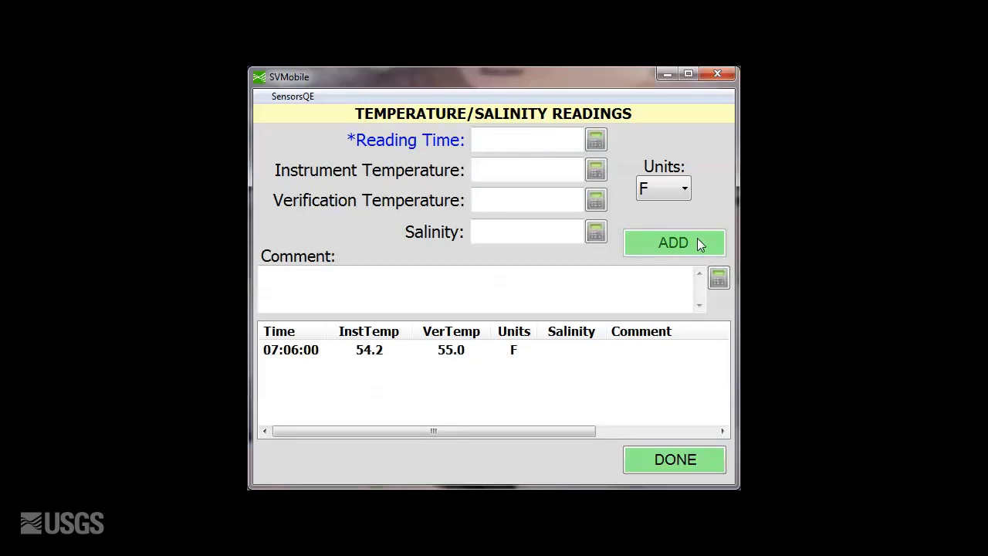
pyautogui.click(698, 459)
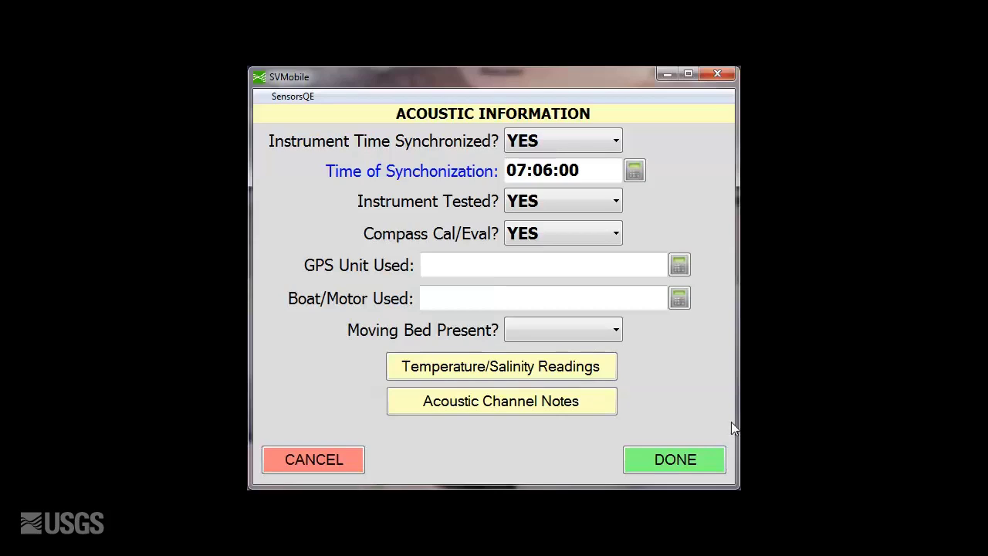
# Add a 'Right edge' acoustic note: 'Eddy caused difficult boat control and negative edge Q'
pyautogui.click(578, 400)
pyautogui.write('Right edge')
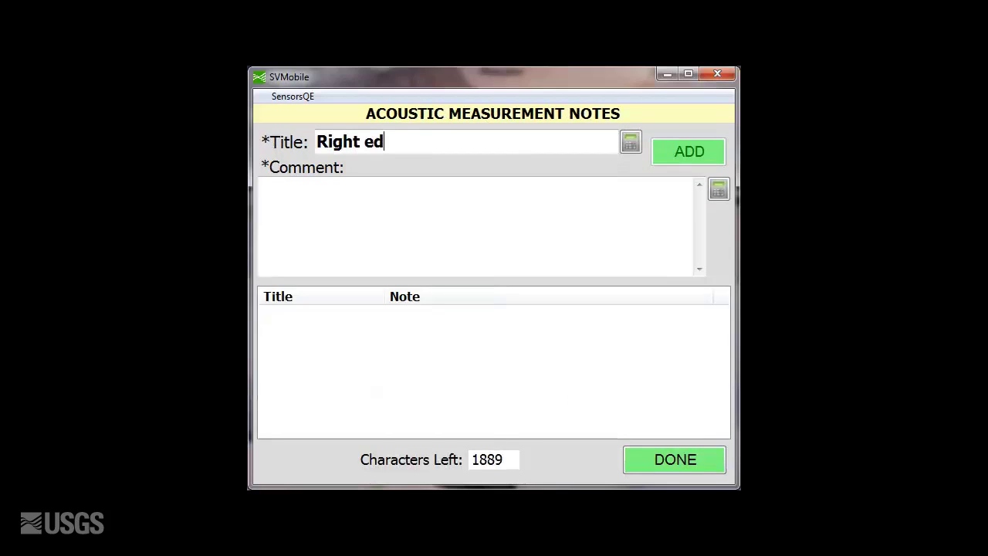
pyautogui.press('Tab')
pyautogui.write('Eddy caused difficul')
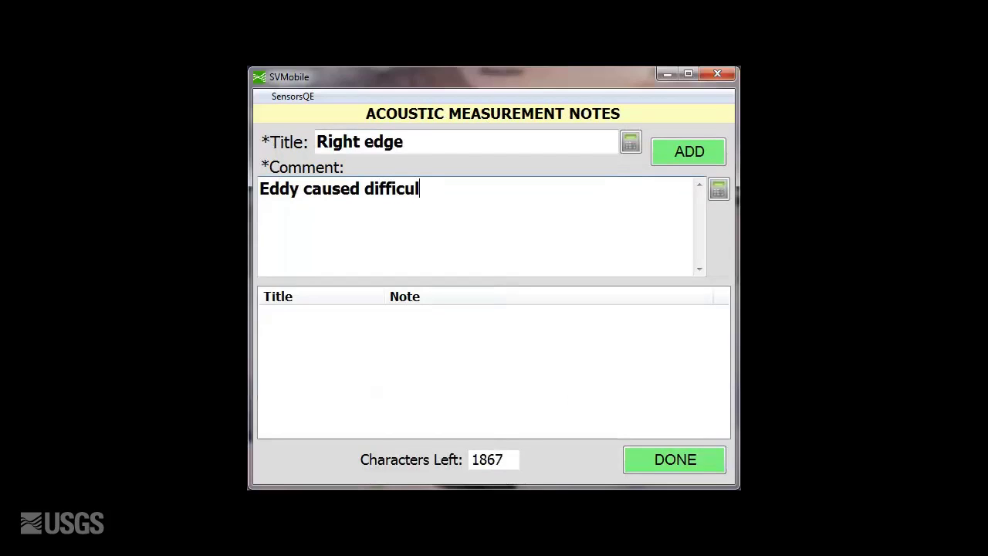
pyautogui.write('t boat control and negative edge Q')
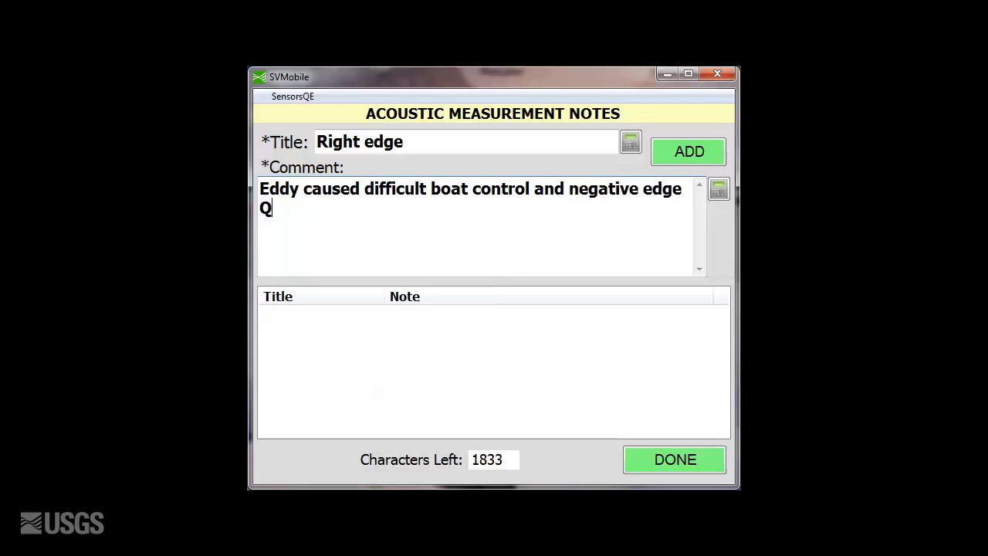
pyautogui.click(697, 152)
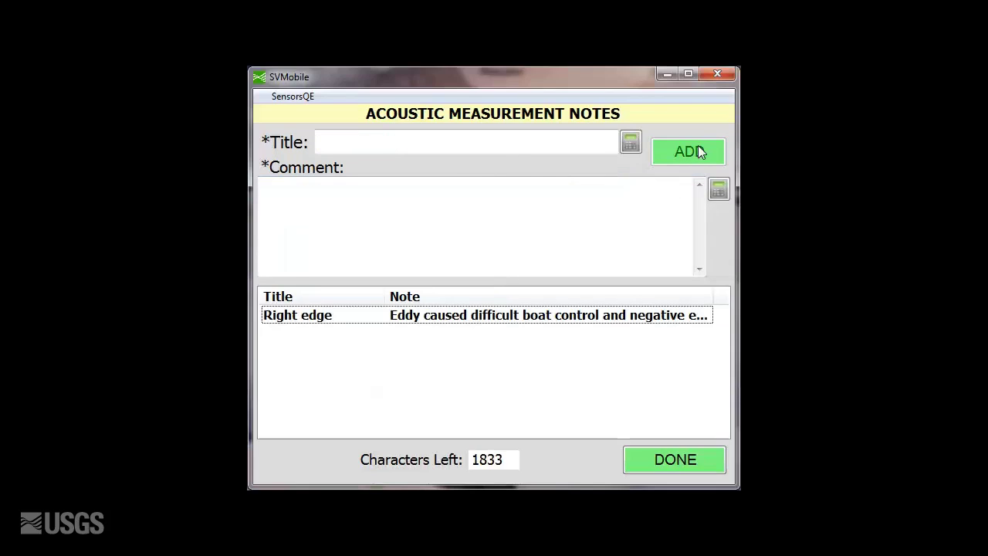
pyautogui.click(681, 458)
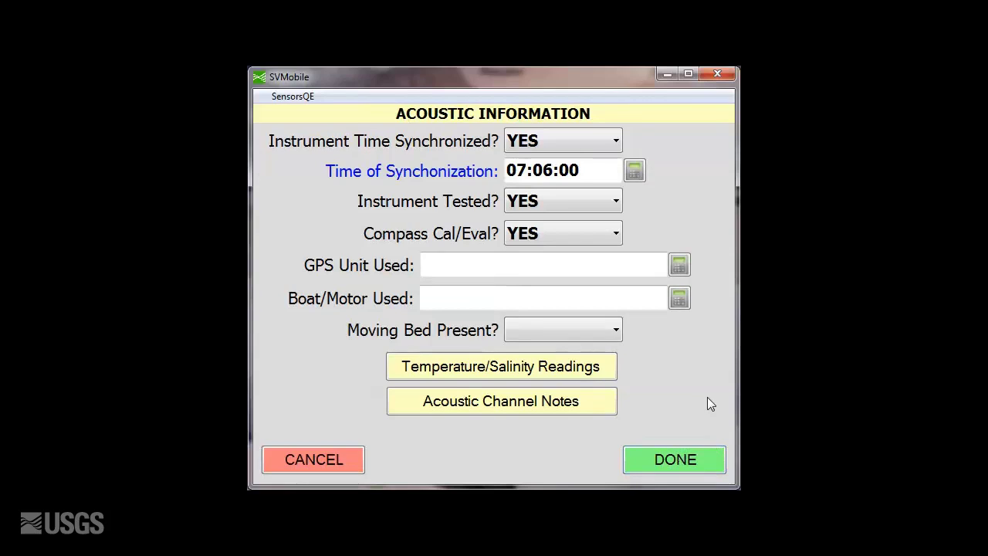
# Set section location to At the gage and horizontal flow to Even
pyautogui.click(673, 462)
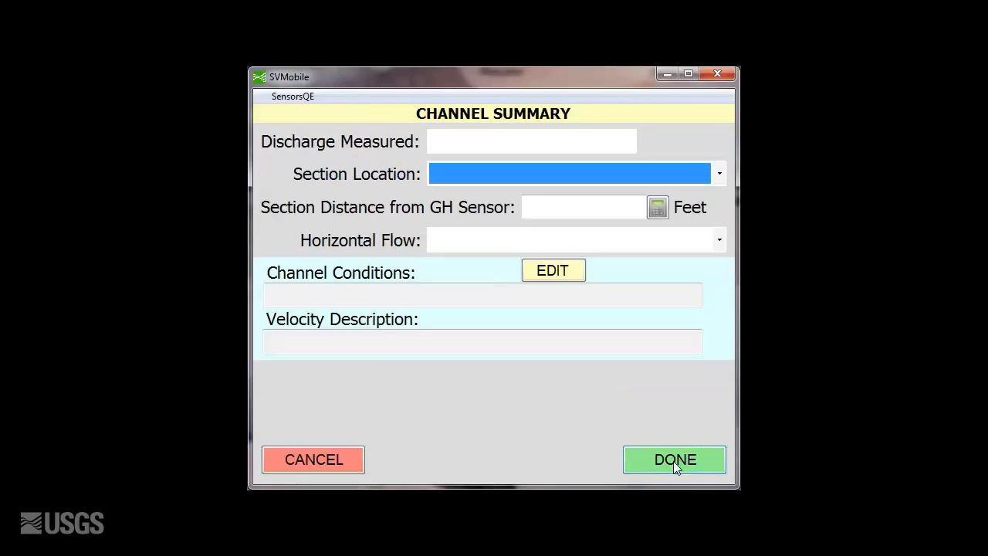
pyautogui.click(686, 184)
pyautogui.click(685, 198)
pyautogui.click(602, 241)
pyautogui.click(600, 256)
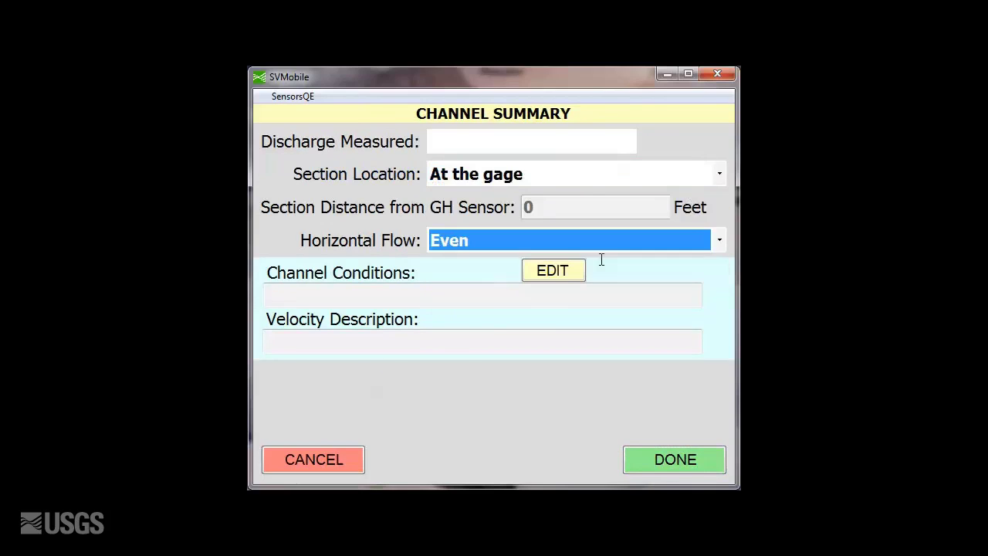
# Describe the channel as cobbles, firm, uneven, with non-standard vertical and steady velocity distribution
pyautogui.click(567, 278)
pyautogui.click(576, 162)
pyautogui.click(569, 263)
pyautogui.click(569, 196)
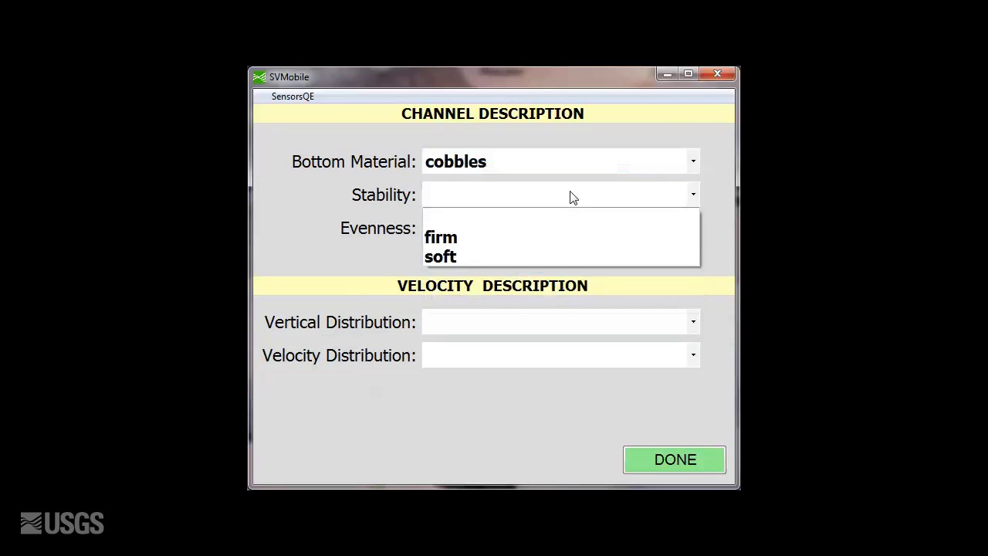
pyautogui.click(571, 237)
pyautogui.click(572, 230)
pyautogui.click(577, 289)
pyautogui.click(575, 325)
pyautogui.click(570, 419)
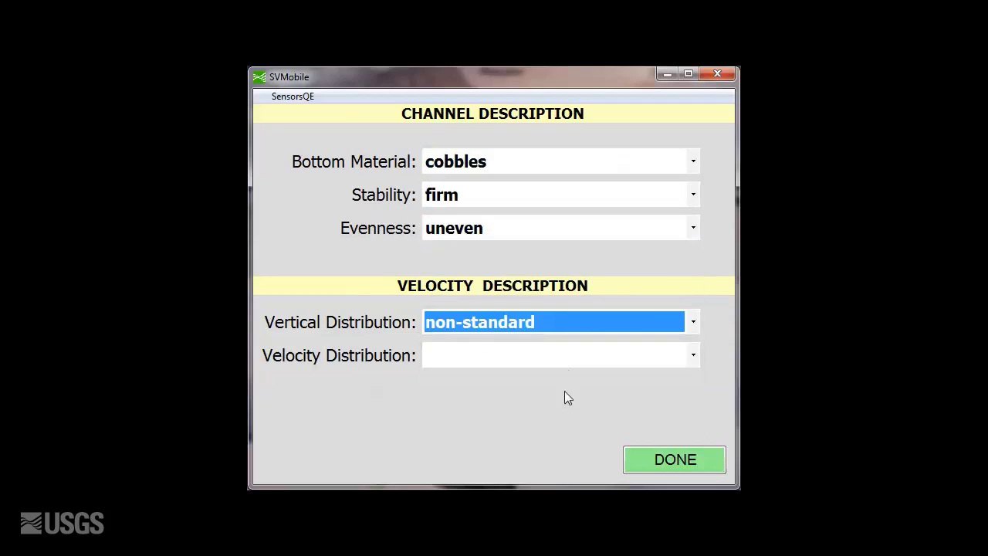
pyautogui.click(564, 356)
pyautogui.click(565, 399)
# Finish the channel summary and bring up the actions for the Main channel
pyautogui.click(662, 461)
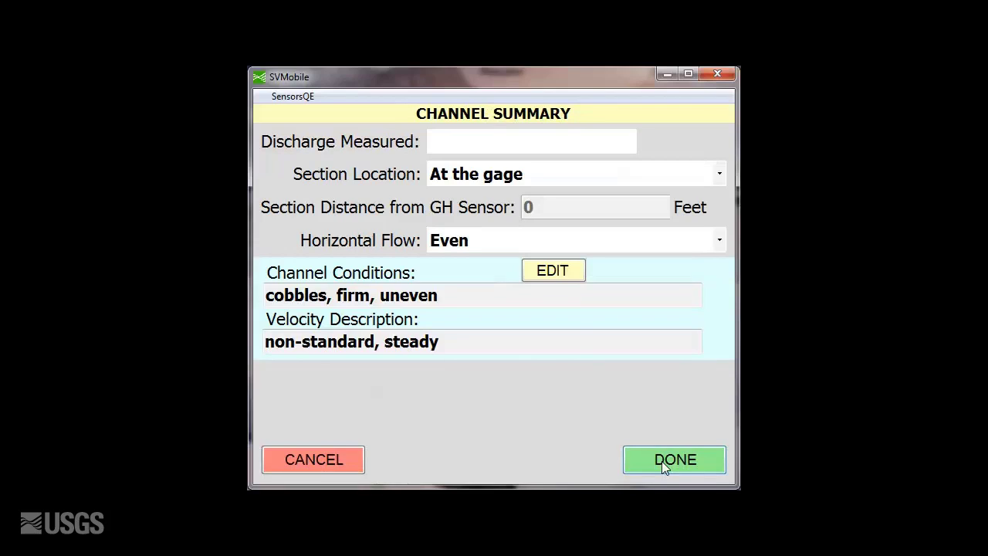
pyautogui.click(662, 461)
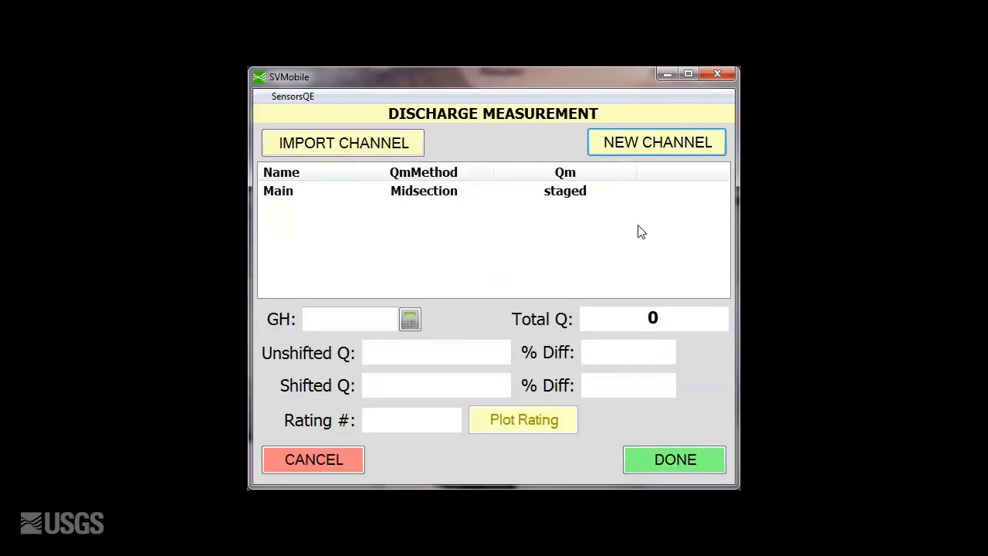
pyautogui.rightClick(578, 194)
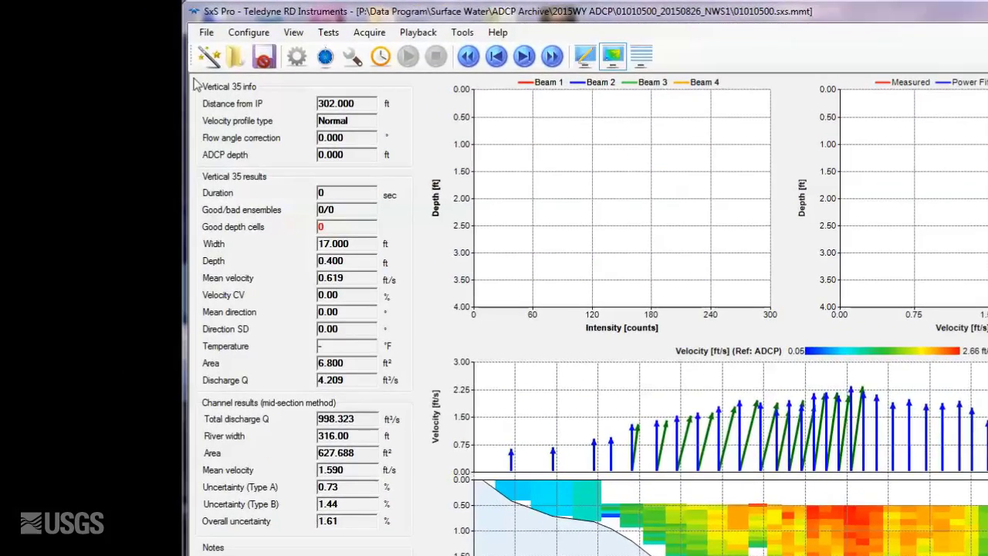
# Export the SxS Pro XML summary file under its suggested file name
pyautogui.click(207, 34)
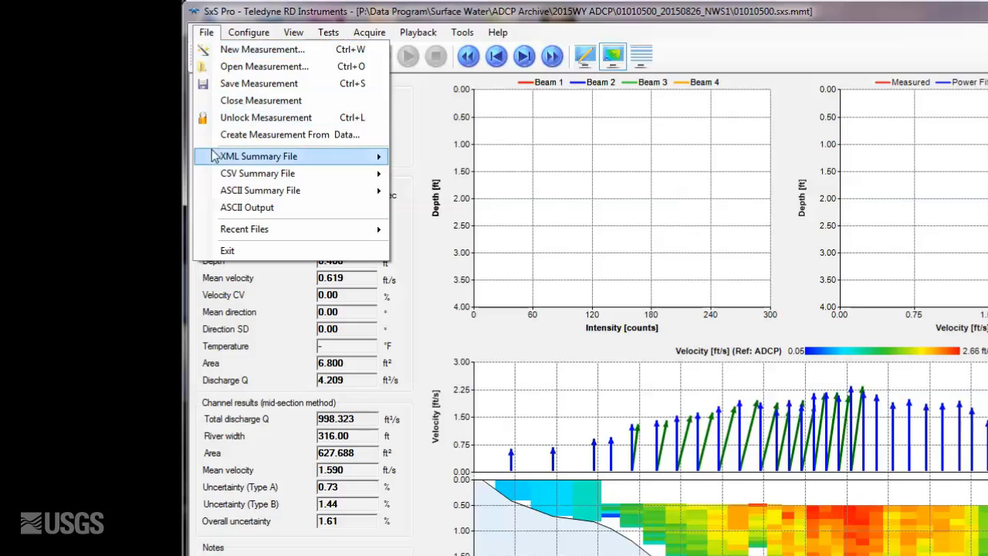
pyautogui.moveTo(215, 164)
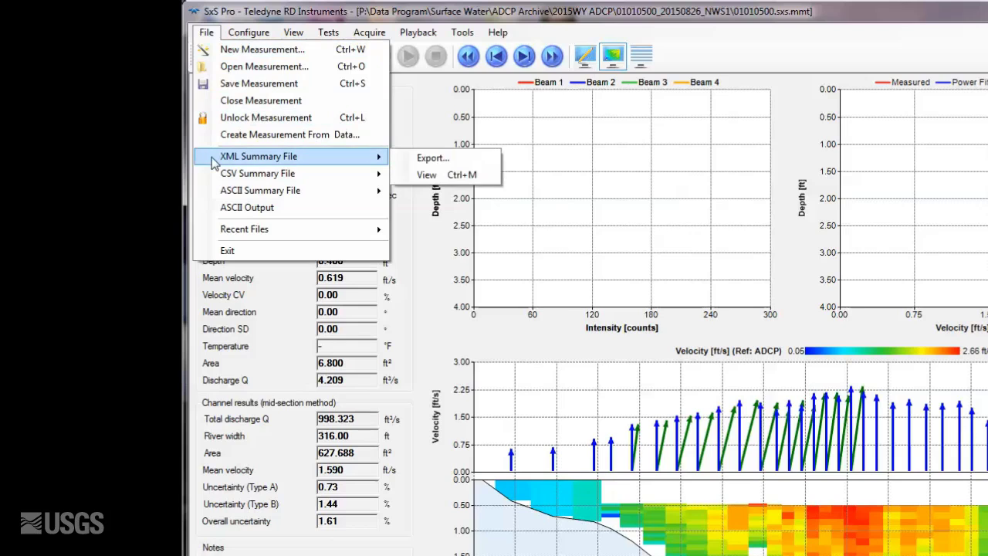
pyautogui.click(487, 160)
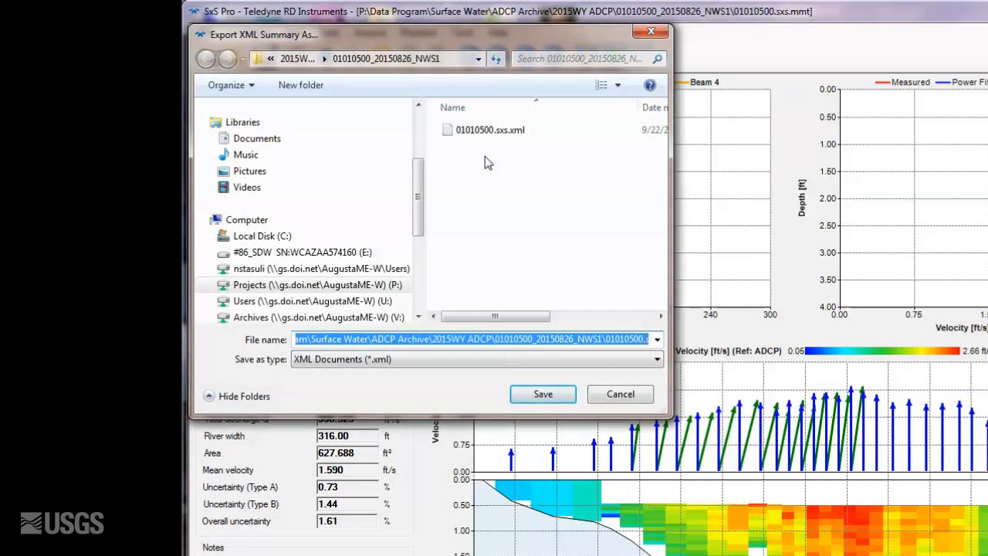
pyautogui.click(543, 394)
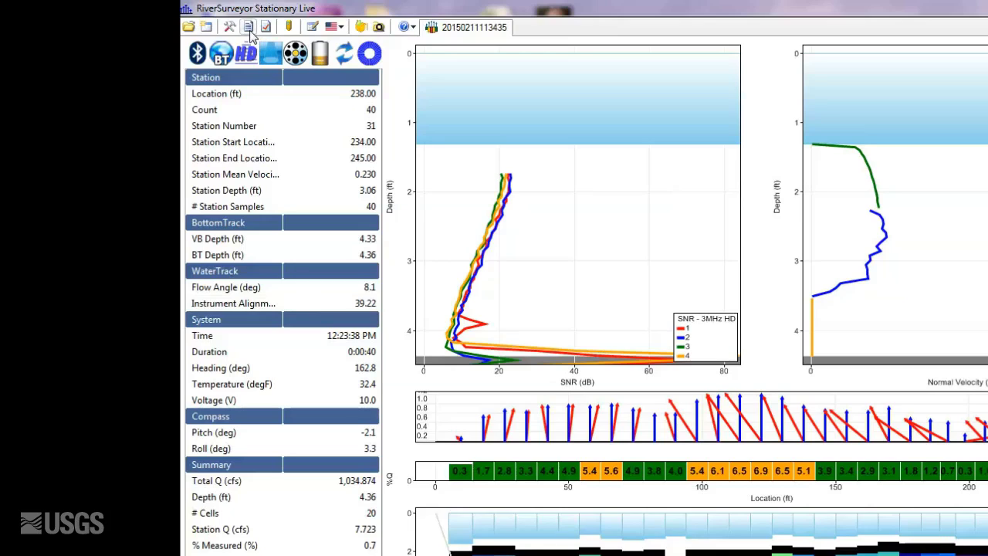
# Open the save dialog for an ASCII discharge summary from the toolbar
pyautogui.click(250, 31)
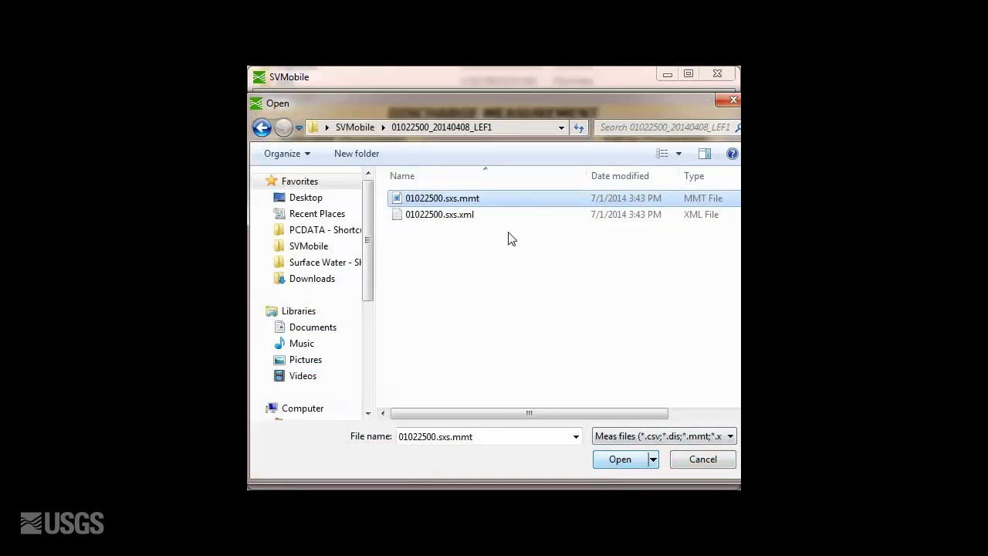
# Load the 01022500.sxs.xml summary file into the Main channel
pyautogui.click(507, 216)
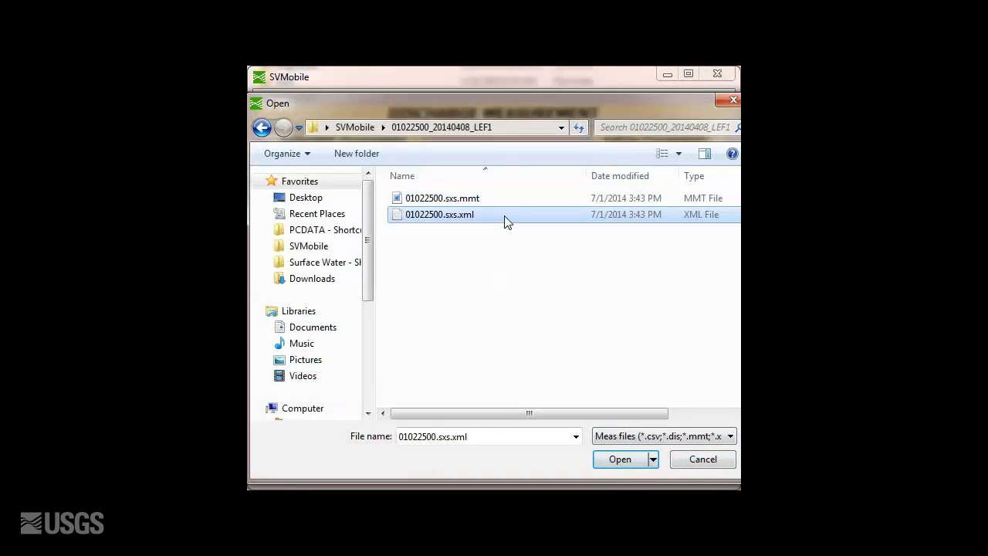
pyautogui.click(617, 459)
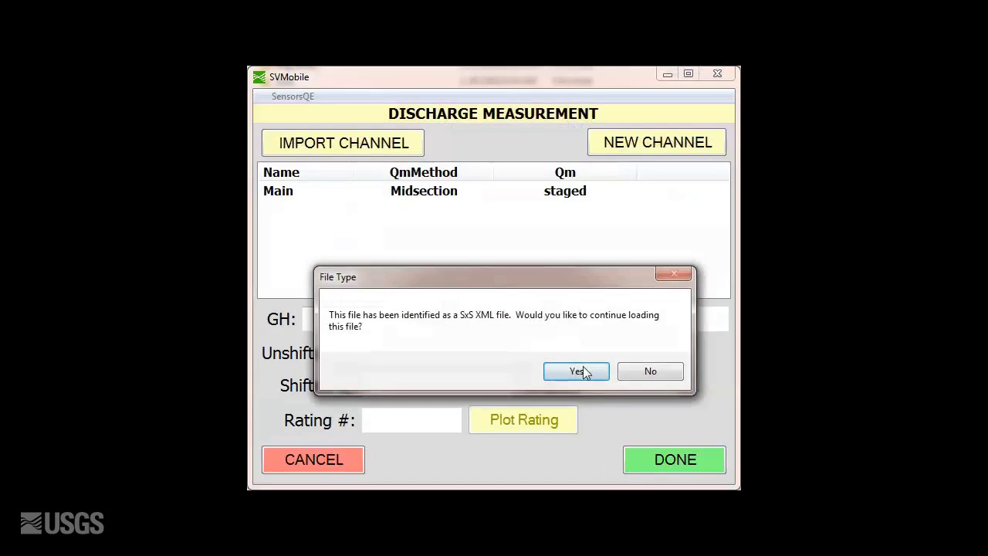
pyautogui.click(583, 371)
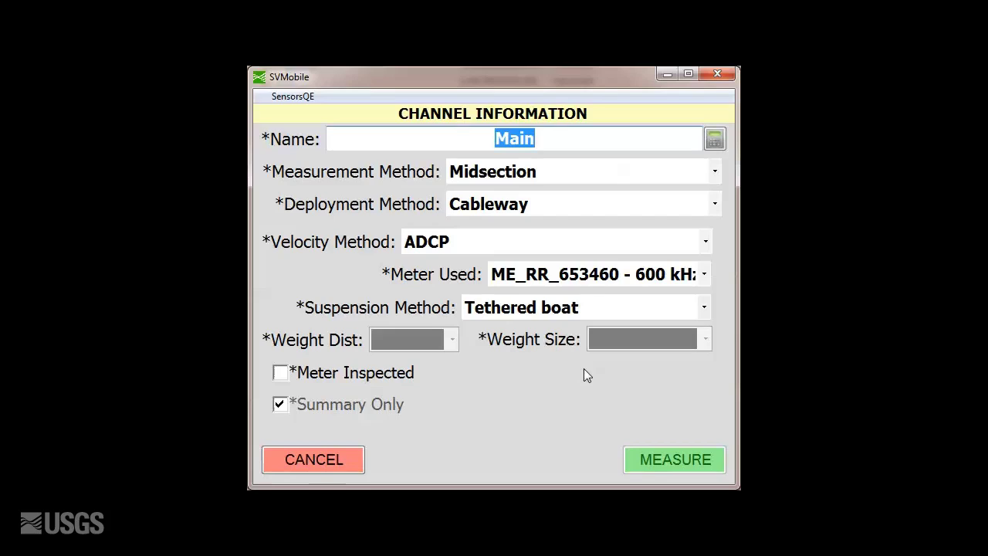
# Mark the meter inspected and accept the acoustic, midsection (3130) and channel summaries
pyautogui.click(370, 377)
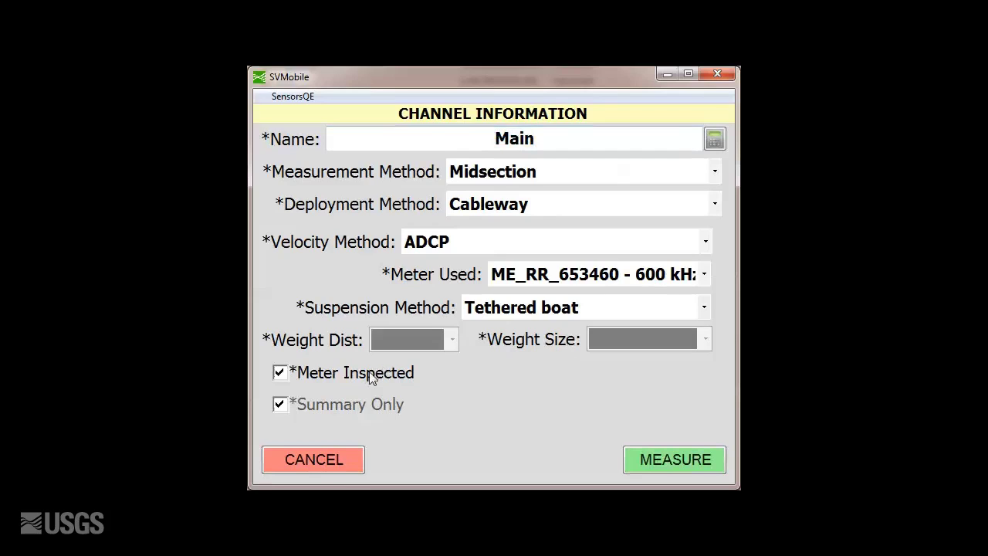
pyautogui.click(677, 459)
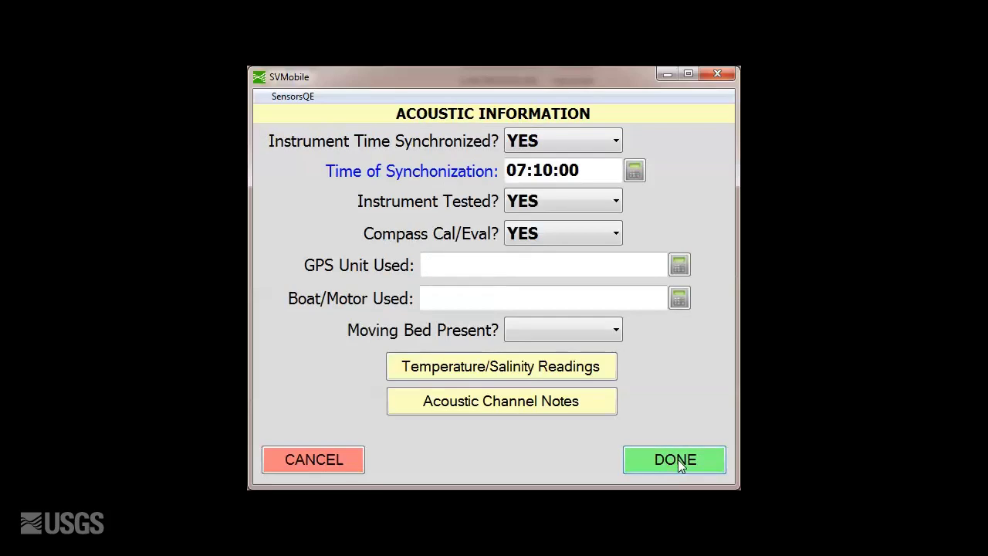
pyautogui.click(678, 459)
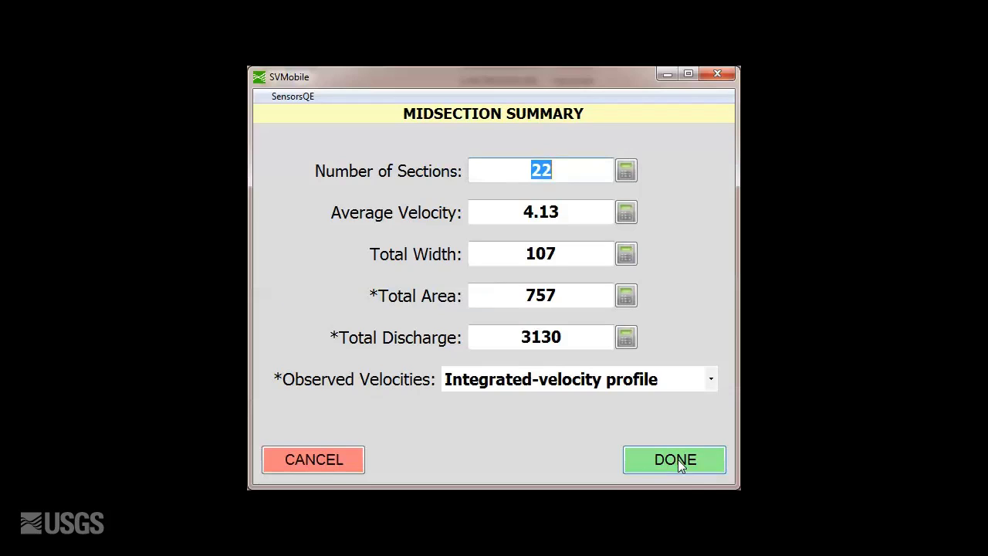
pyautogui.click(678, 459)
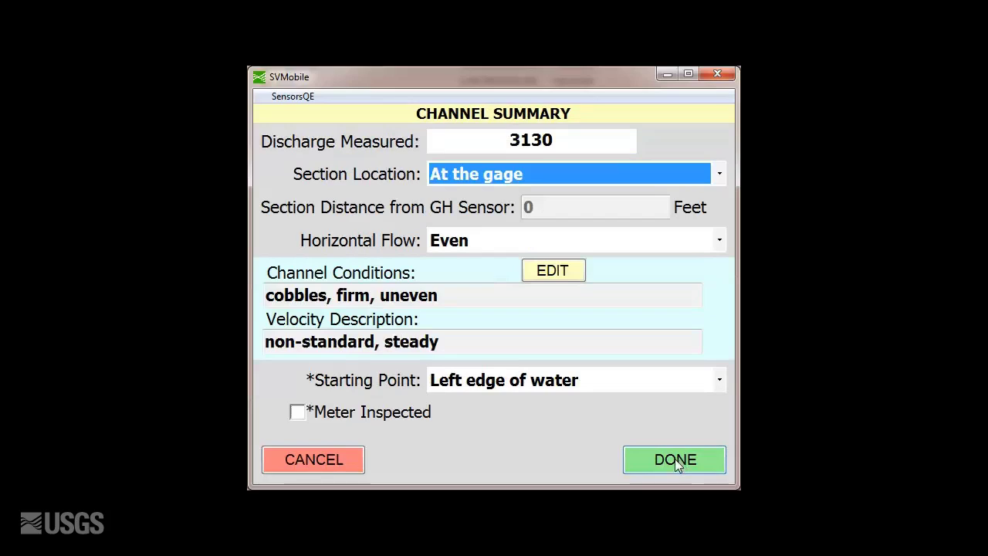
pyautogui.click(390, 414)
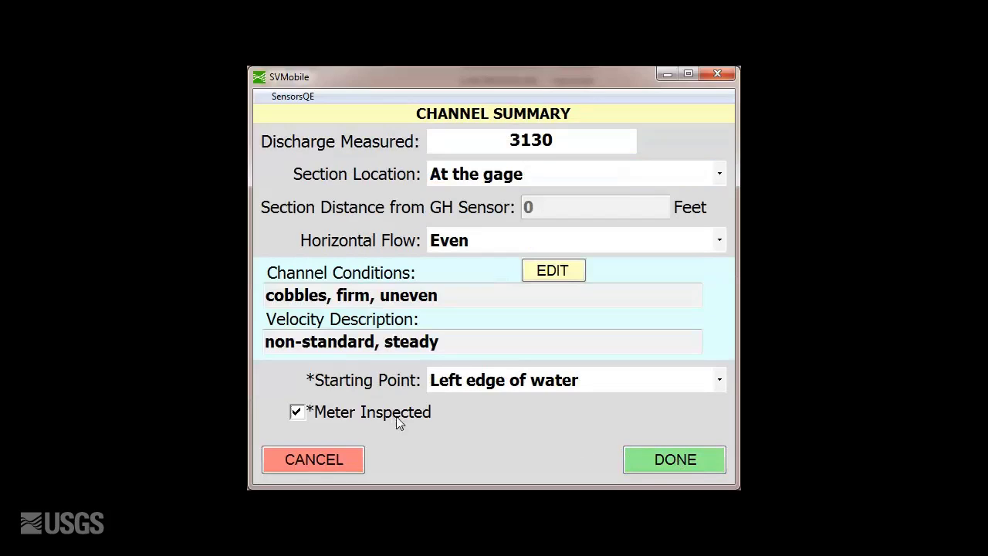
pyautogui.click(692, 462)
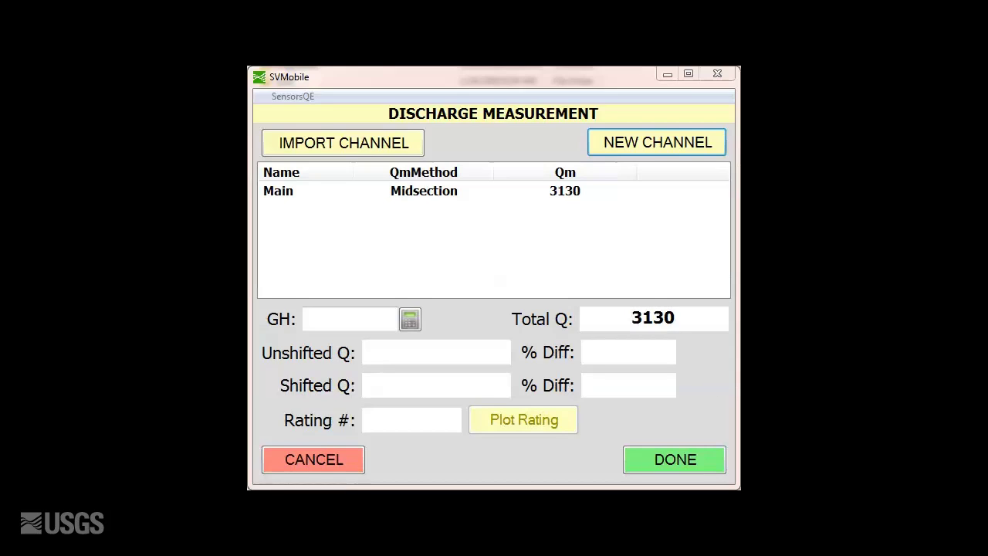
# Enter gage height 12.51 to get rated discharge 3030, then finish the discharge measurement
pyautogui.click(357, 316)
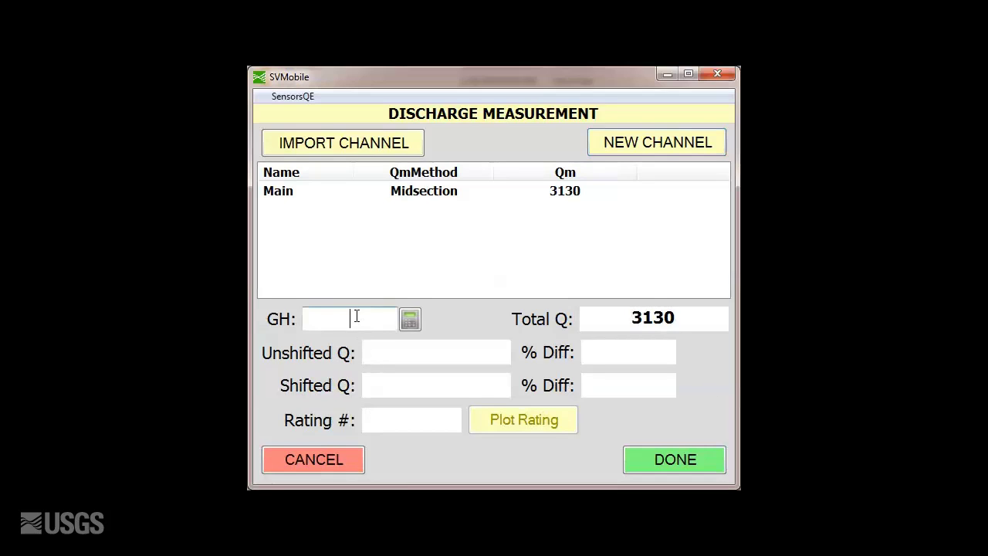
pyautogui.write('12.51')
pyautogui.press('Tab')
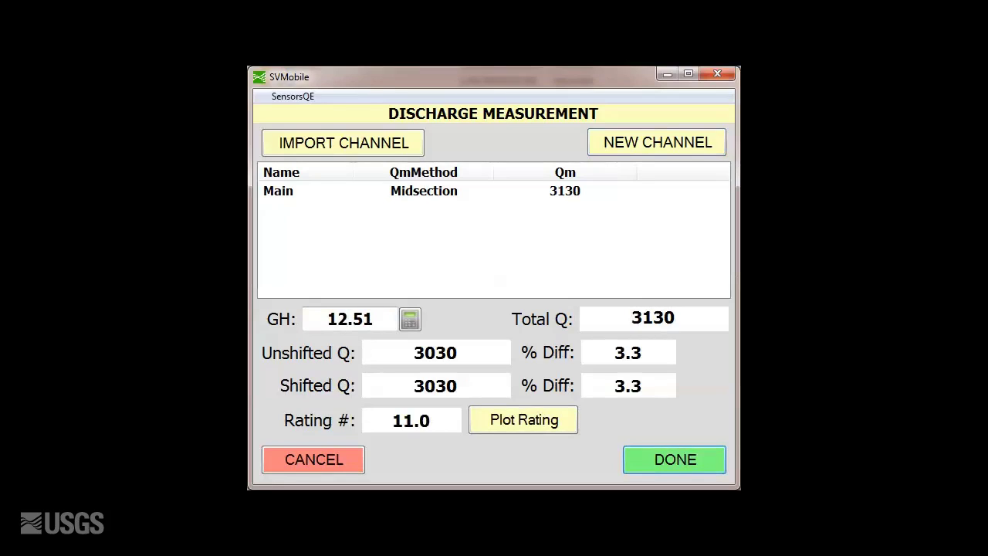
pyautogui.click(704, 462)
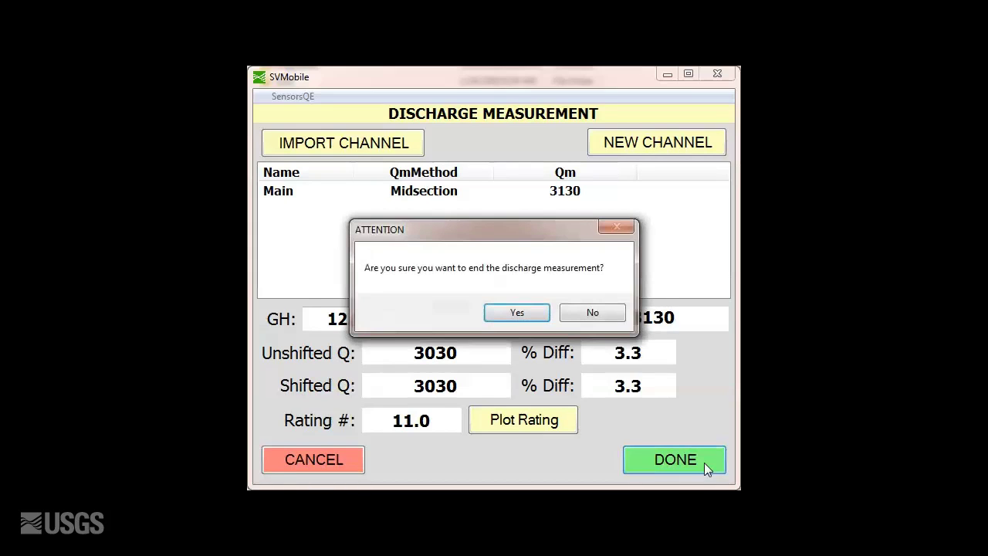
# End the measurement, auto-sequence its number, and rate it Good (5%) with Non-base flow
pyautogui.click(501, 313)
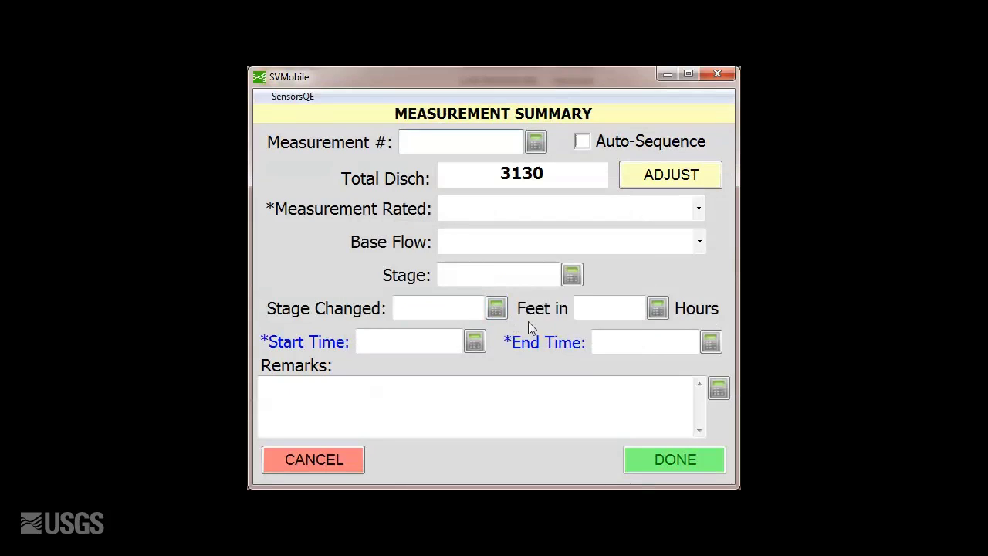
pyautogui.click(582, 143)
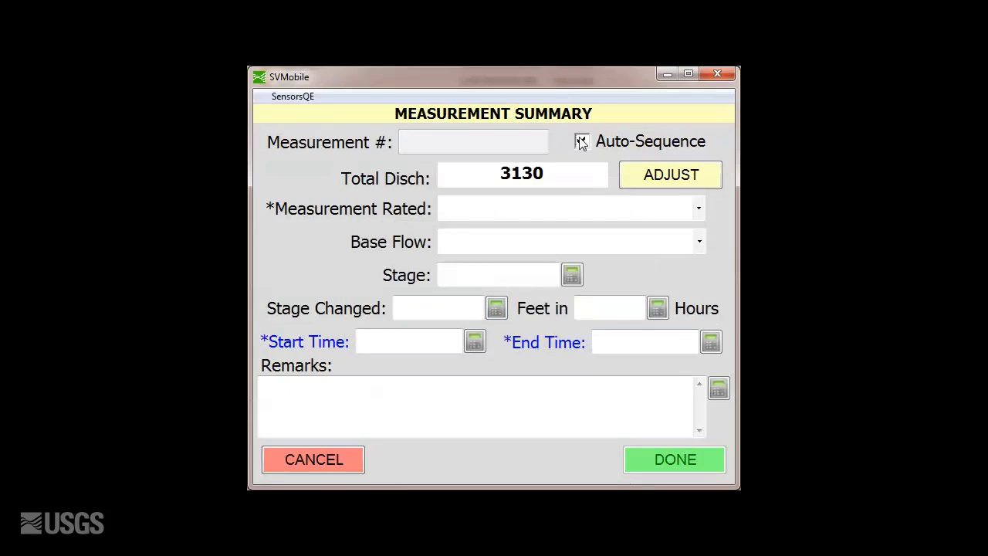
pyautogui.click(617, 217)
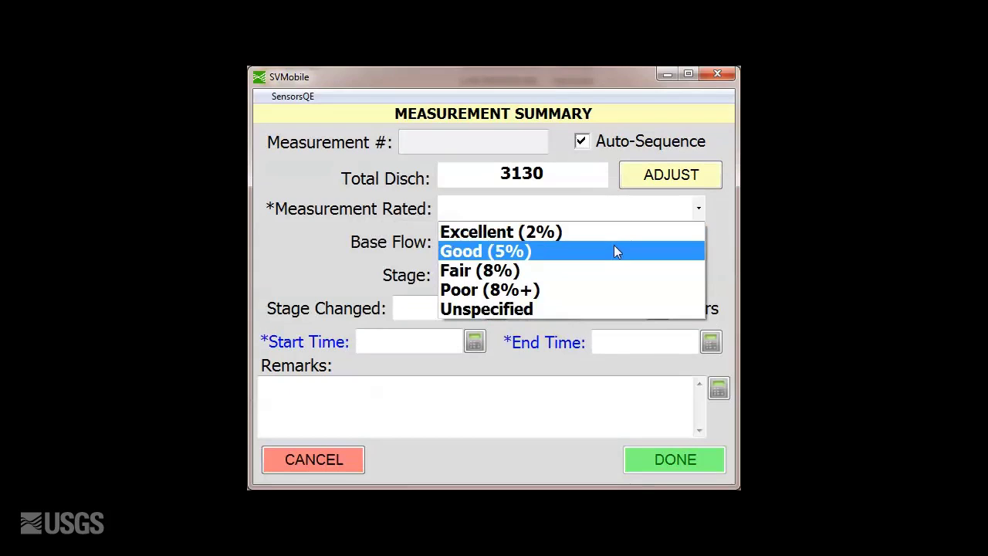
pyautogui.click(616, 251)
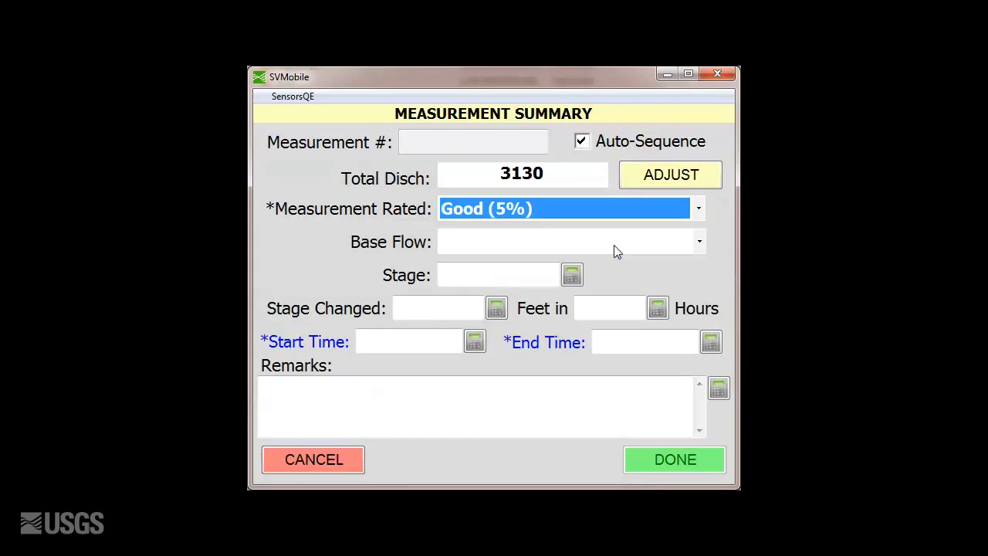
pyautogui.click(616, 249)
pyautogui.click(616, 287)
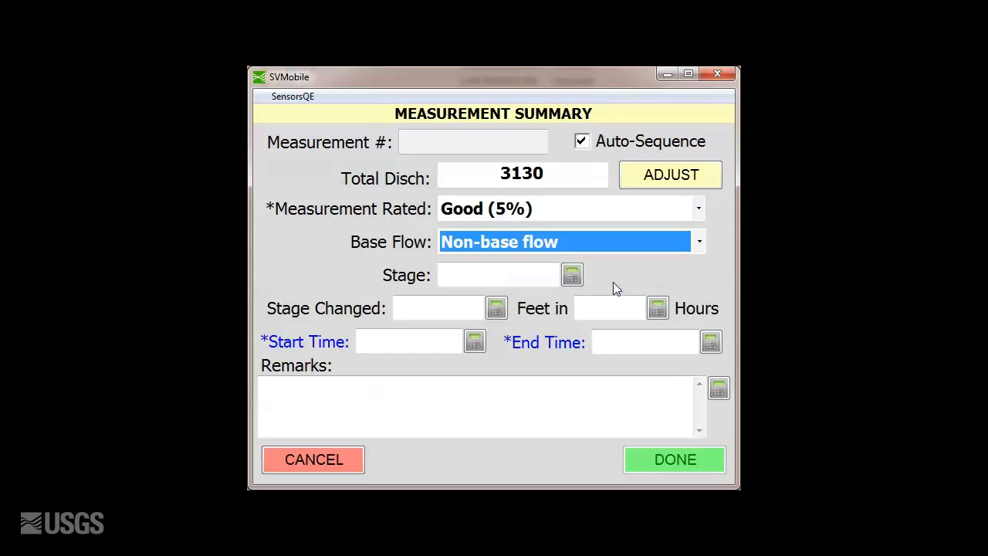
# Fill in start and end times, stage 12.51, and a -0.01 stage change over 0.5 hours
pyautogui.click(288, 344)
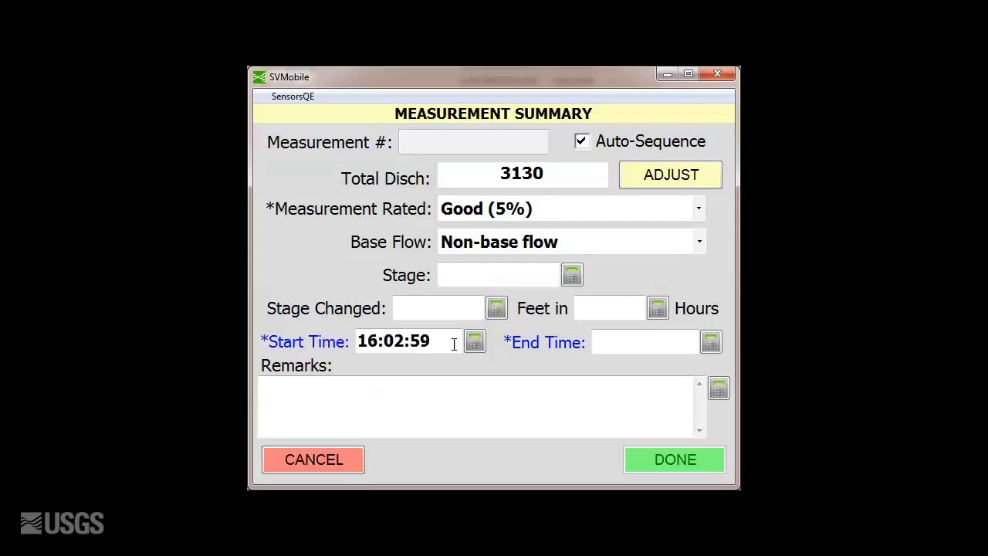
pyautogui.click(514, 351)
pyautogui.click(512, 276)
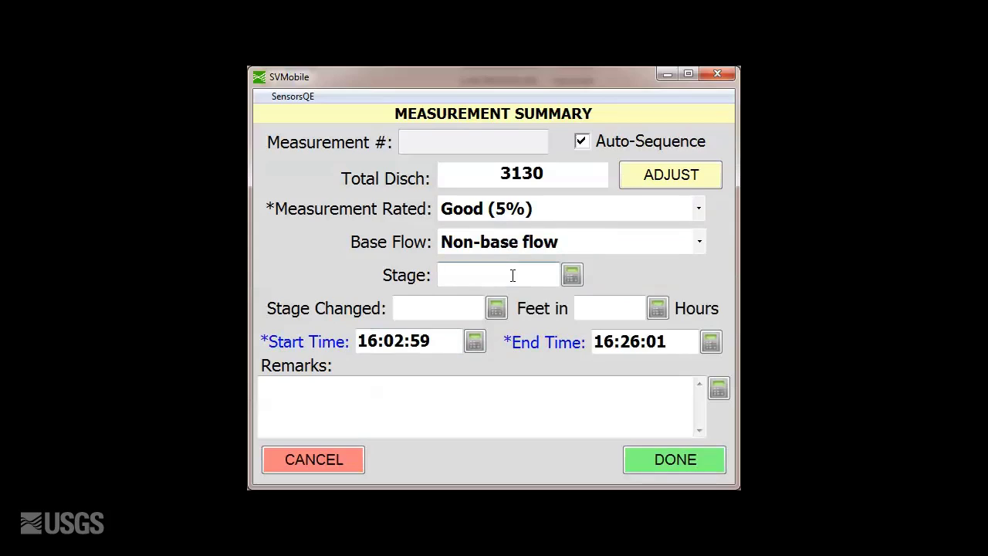
pyautogui.write('12.51')
pyautogui.click(464, 302)
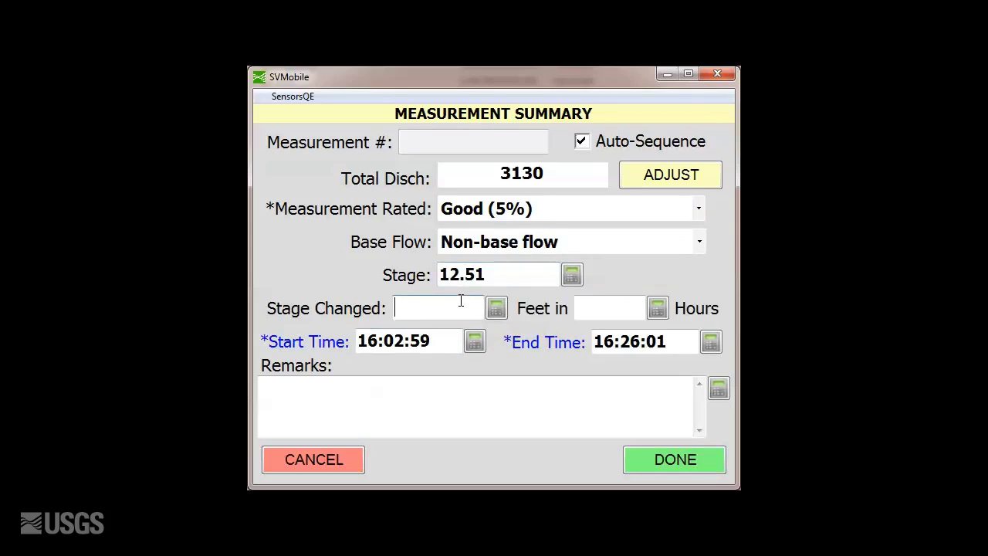
pyautogui.write('-0.01')
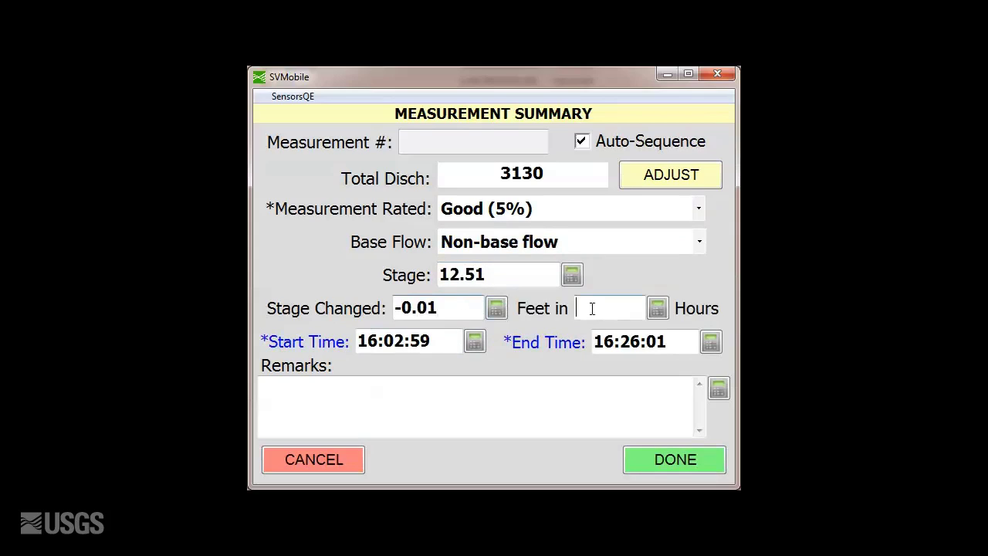
pyautogui.click(592, 309)
pyautogui.write('0.5')
# Add the remark 'Steady flow during peak event.' and save the measurement summary
pyautogui.click(602, 430)
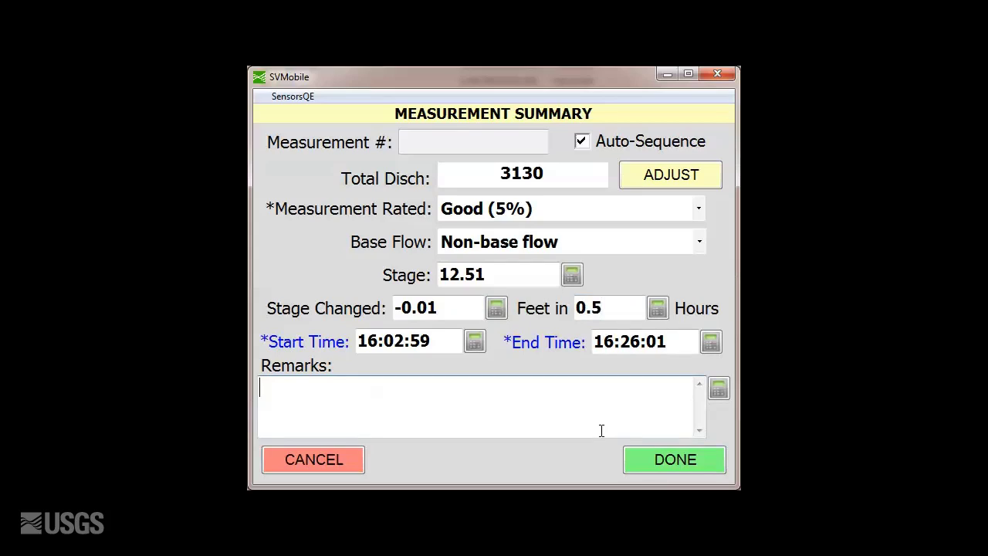
pyautogui.write('Steady flow')
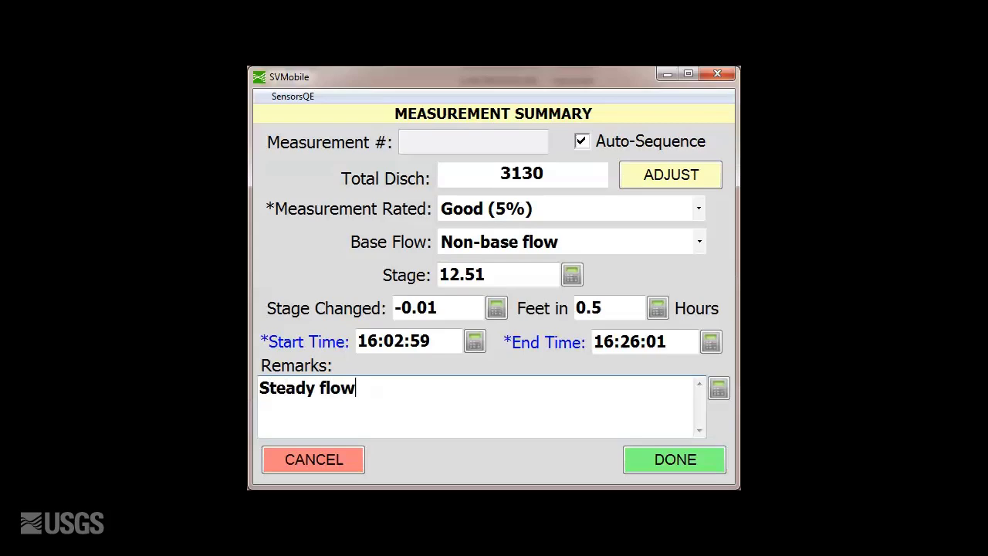
pyautogui.write(' during pea')
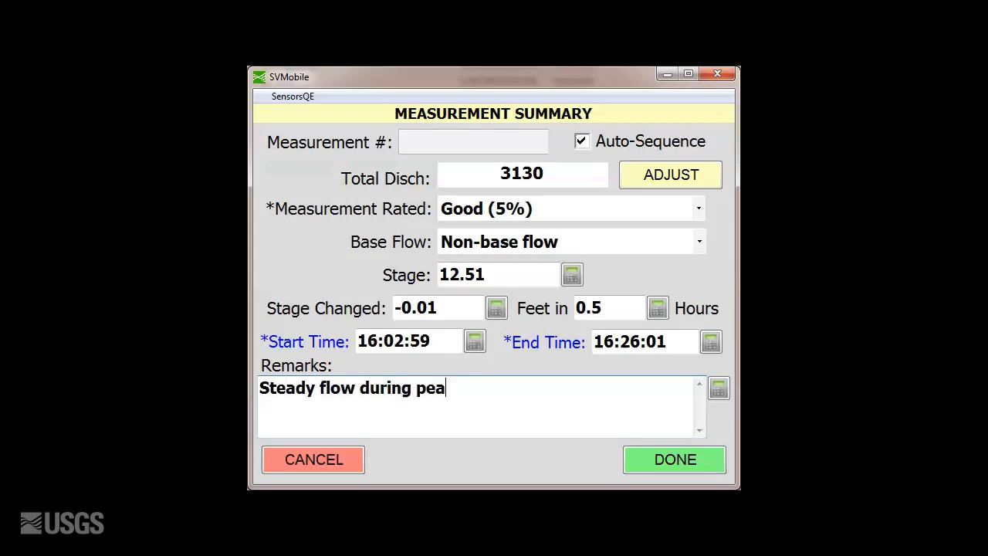
pyautogui.write('k event.')
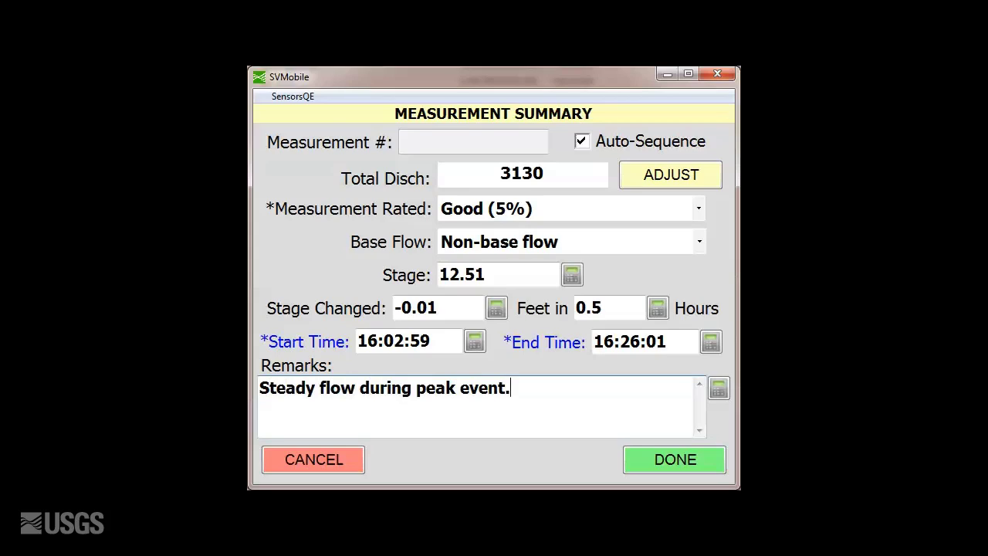
pyautogui.click(709, 459)
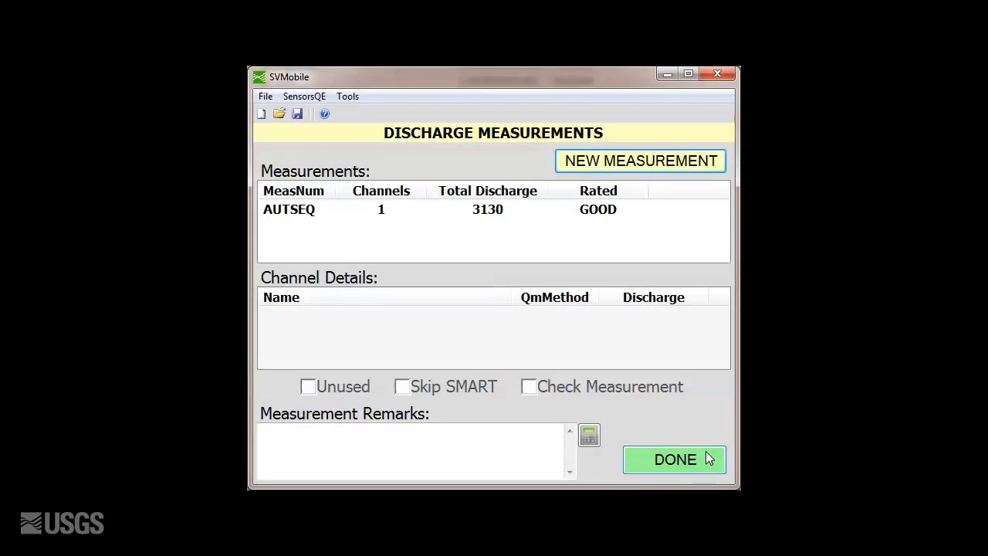